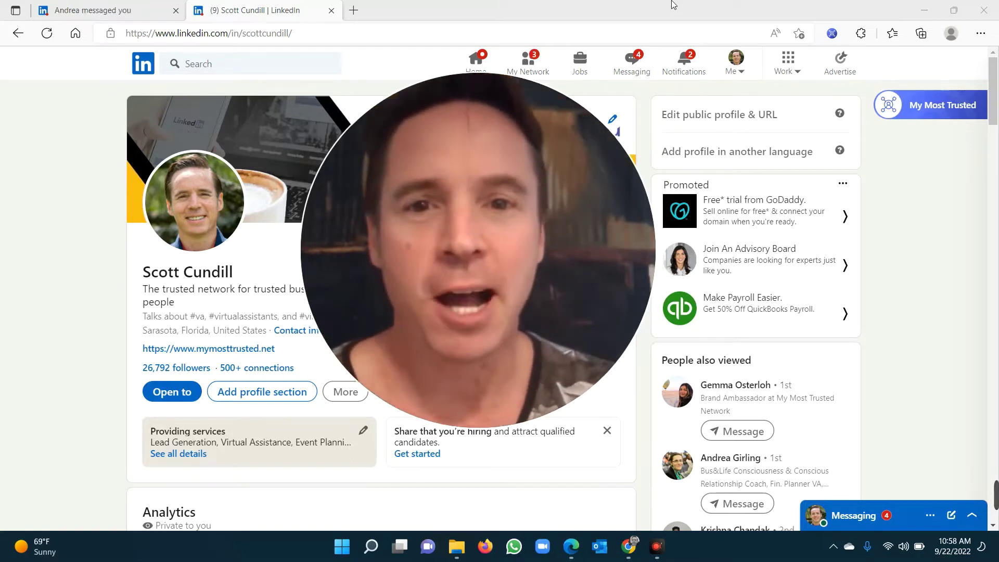
Open, close and reopen the My Most Trusted panel on your profile, then switch to the connection's profile tab.
click(591, 102)
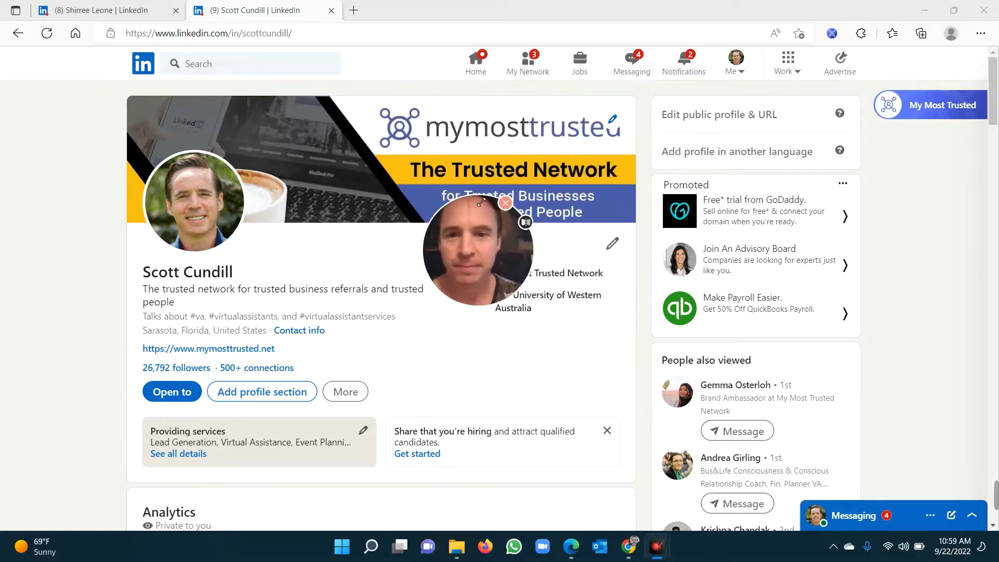
drag(435, 269, 18, 428)
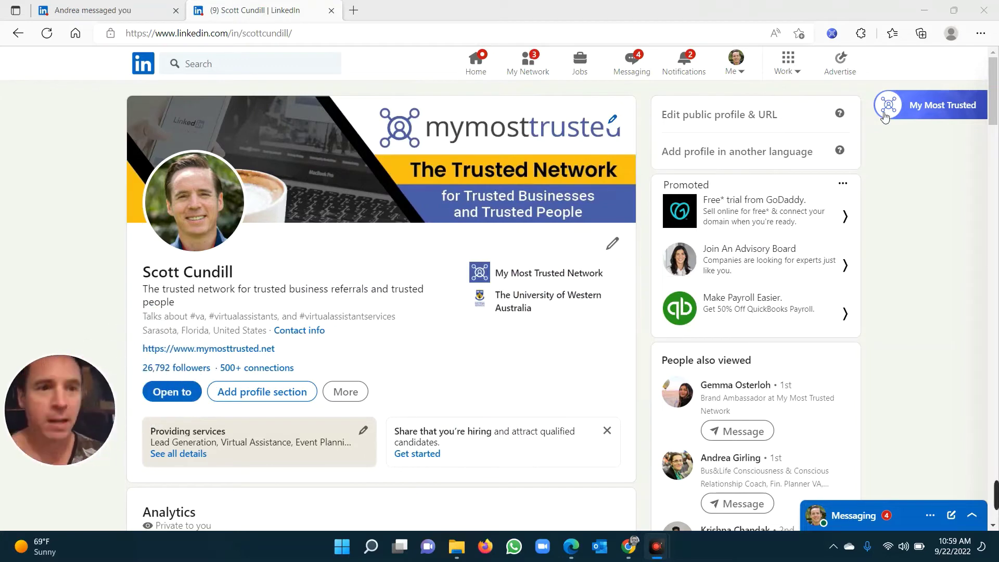
click(935, 119)
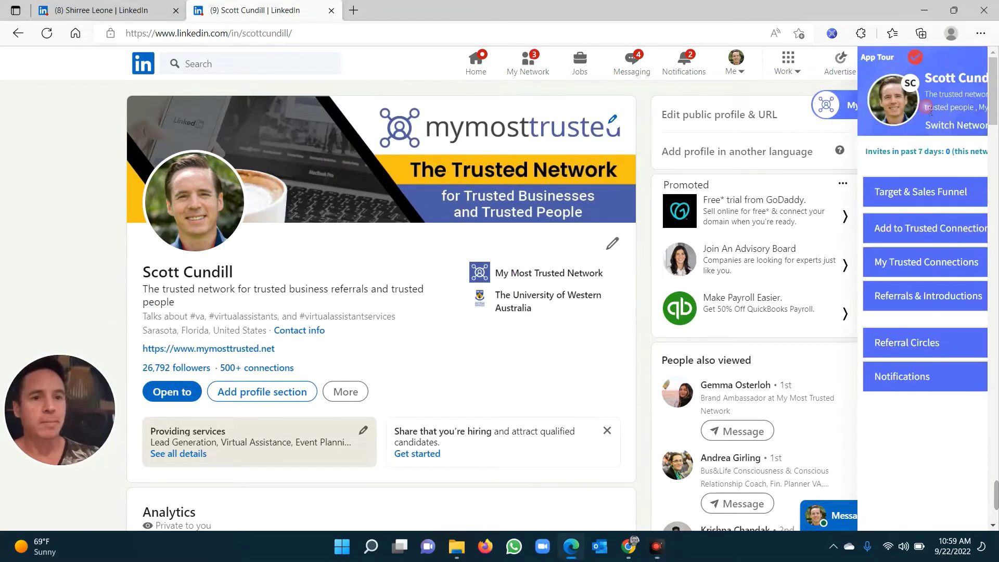
click(714, 106)
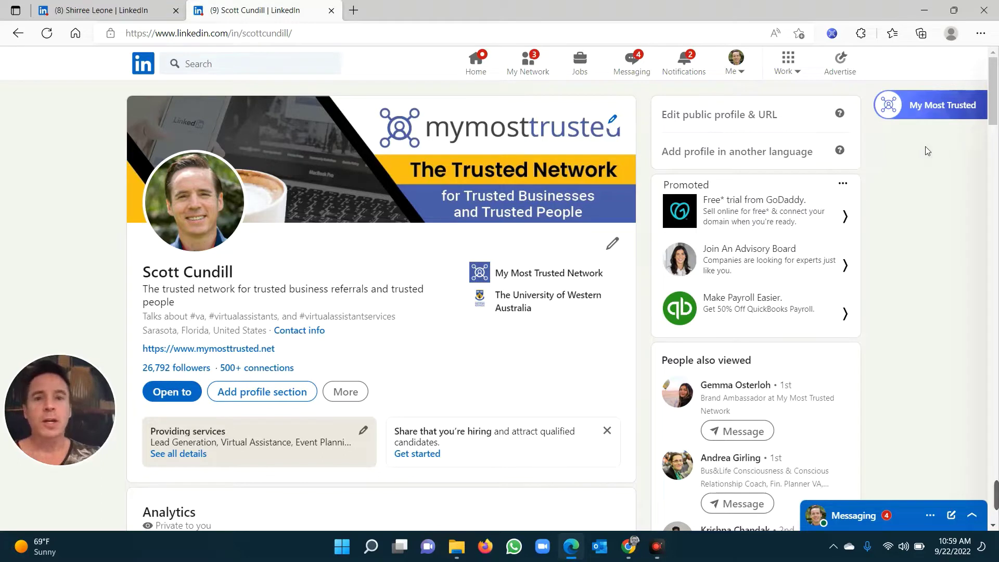
click(943, 108)
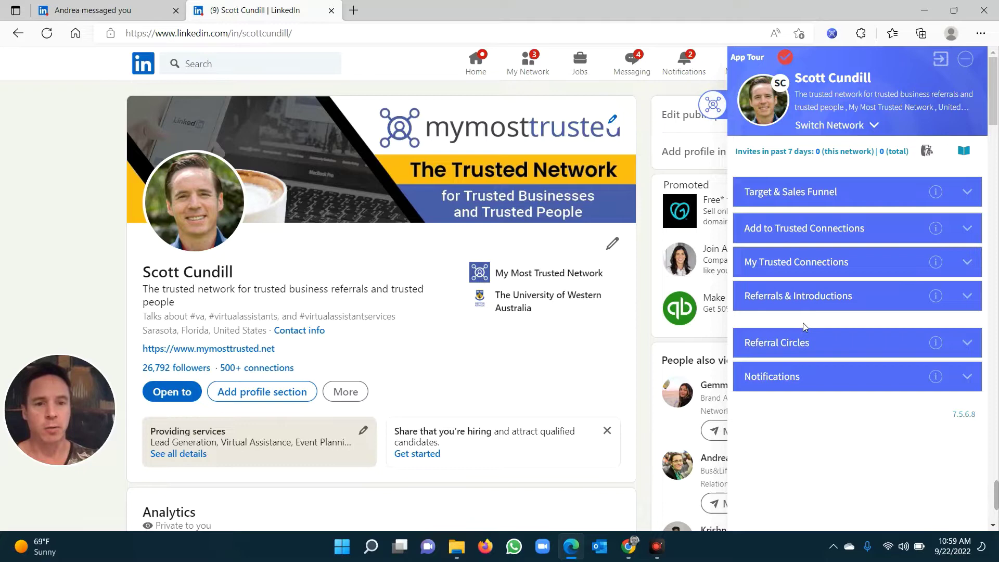
key(ctrl+shift+Tab)
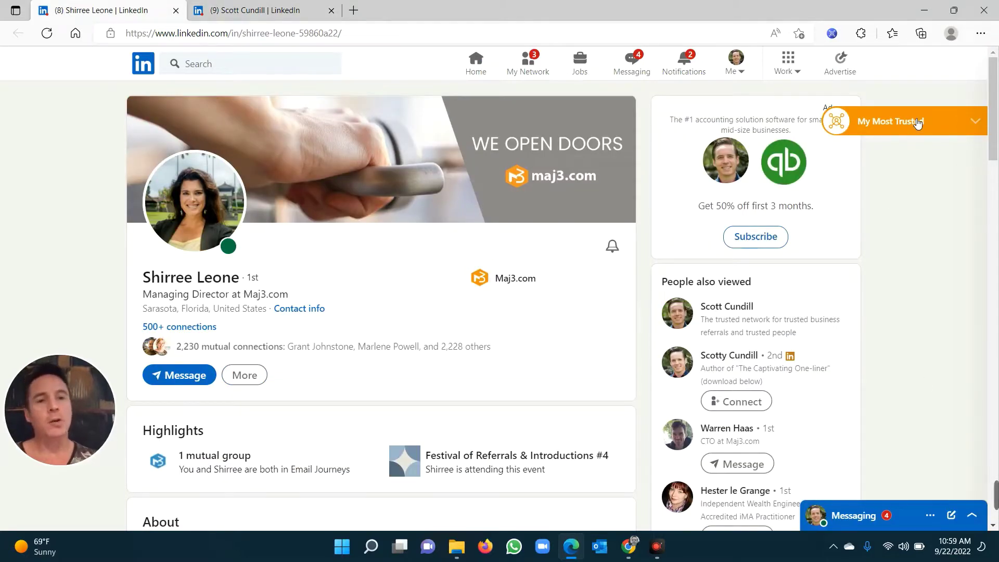
Nudge the orange My Most Trusted bar lower and expand its Trusted Connection Alert for this profile.
mouse_move(940, 127)
mouse_down()
mouse_move(924, 199)
mouse_move(926, 133)
mouse_up()
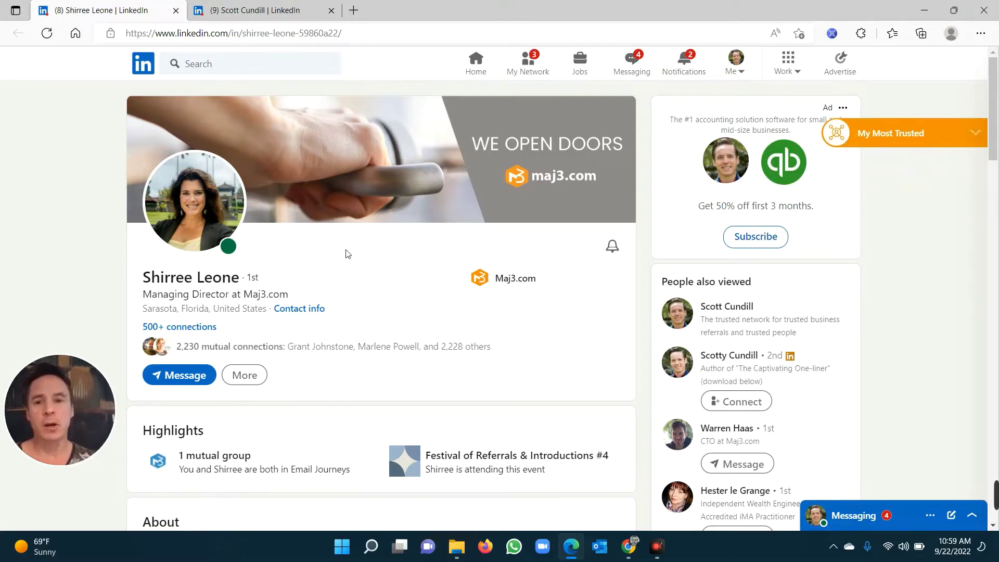
click(979, 136)
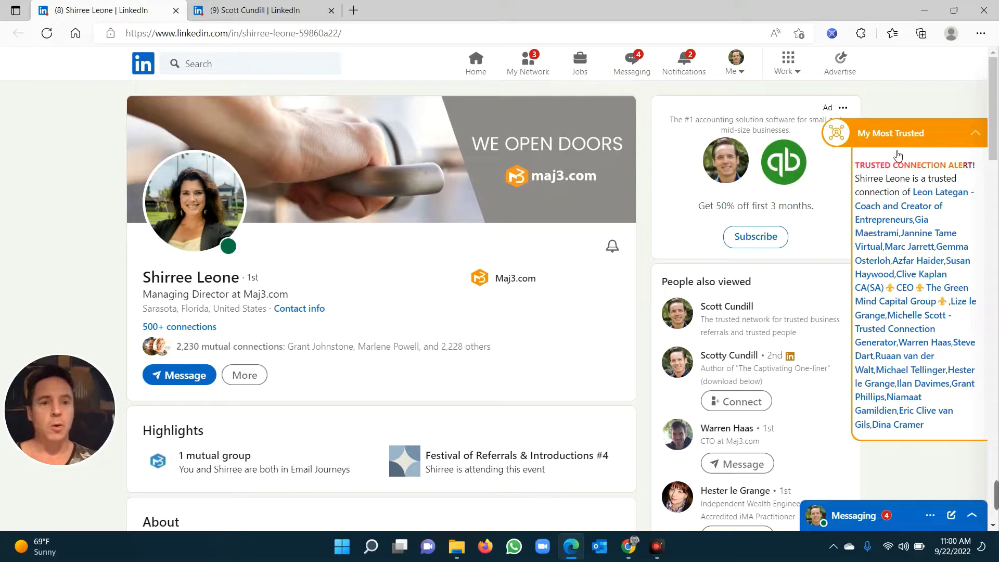
Mark this connection as trusted via I Trust This Person, confirming Yes and then OK, GREAT.
click(931, 135)
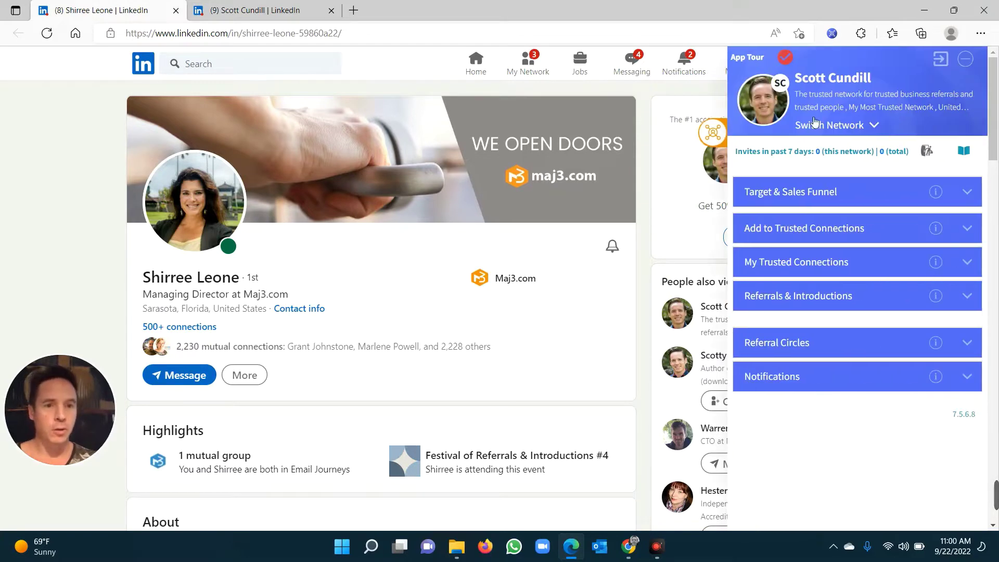
click(789, 230)
click(833, 471)
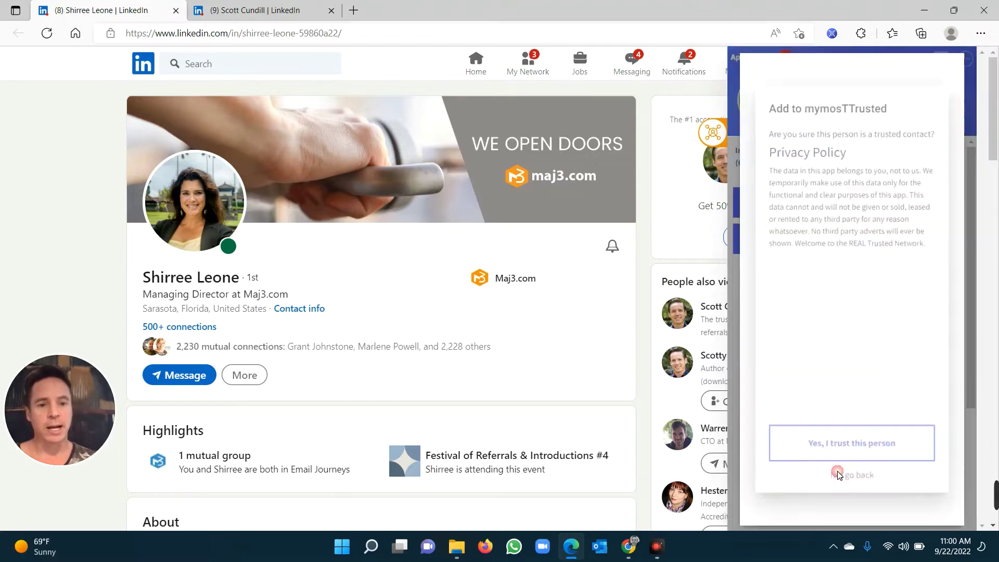
click(874, 469)
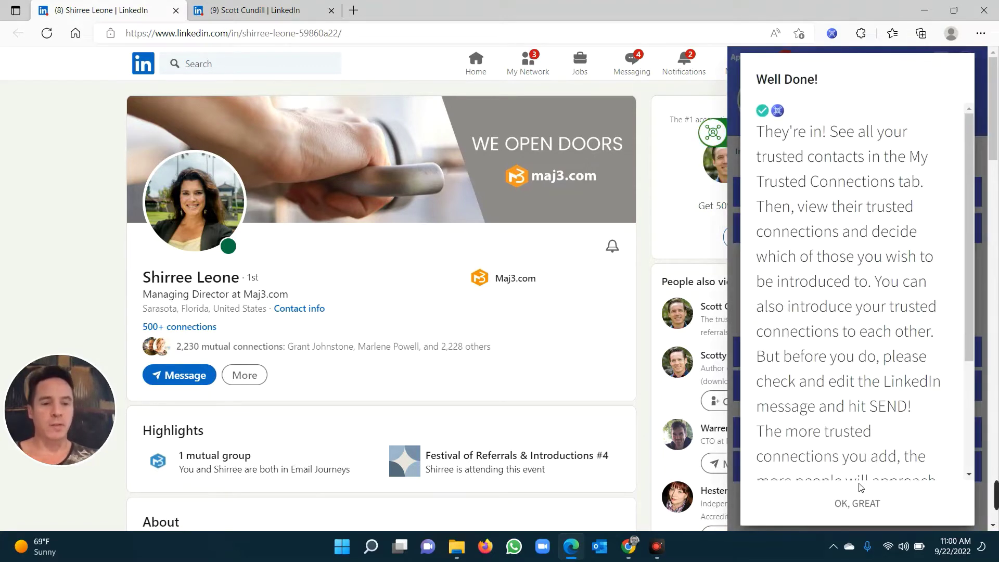
click(862, 504)
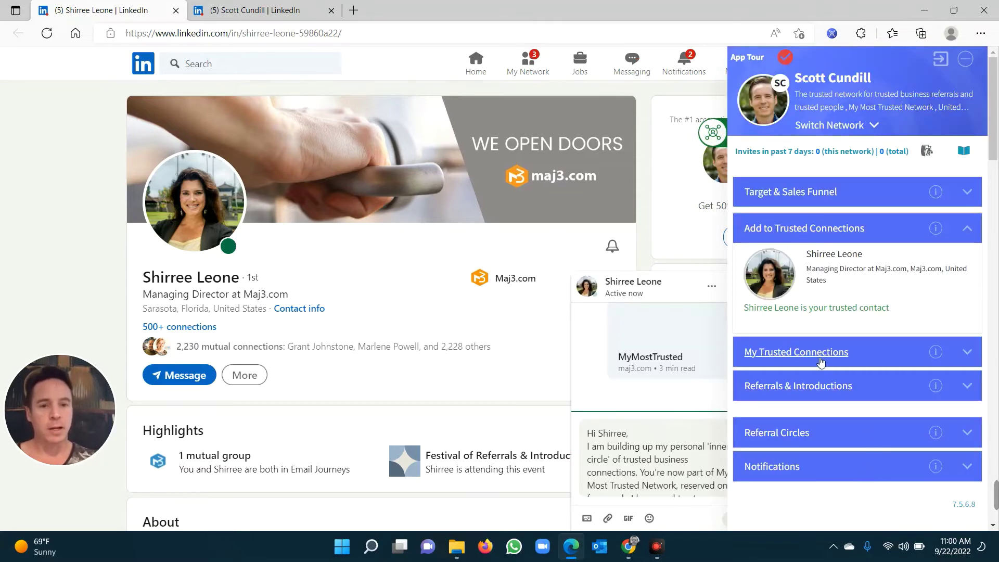
Expand My Trusted Connections and highlight the new contact's 117 connection count.
click(828, 354)
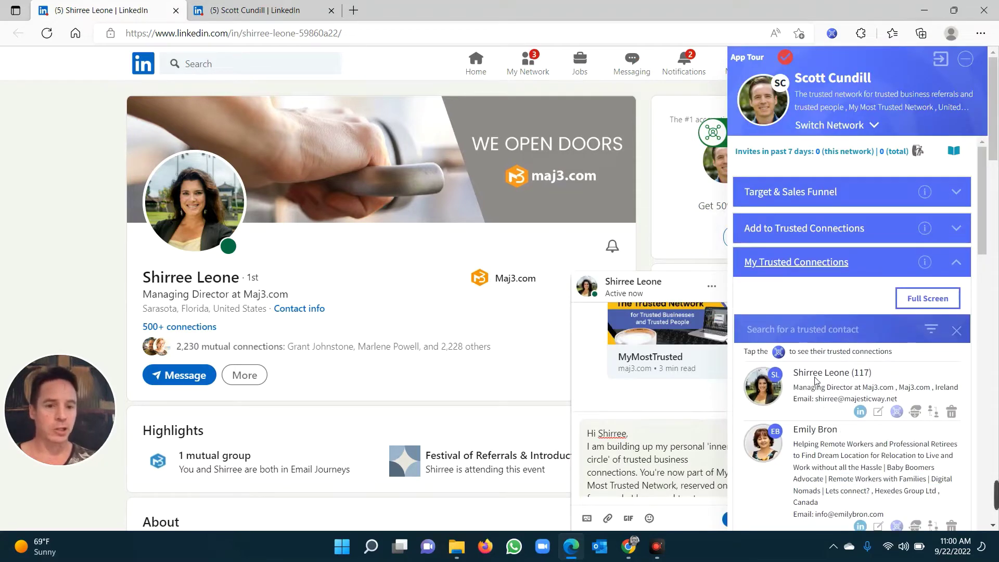
scroll(856, 373, down, 2)
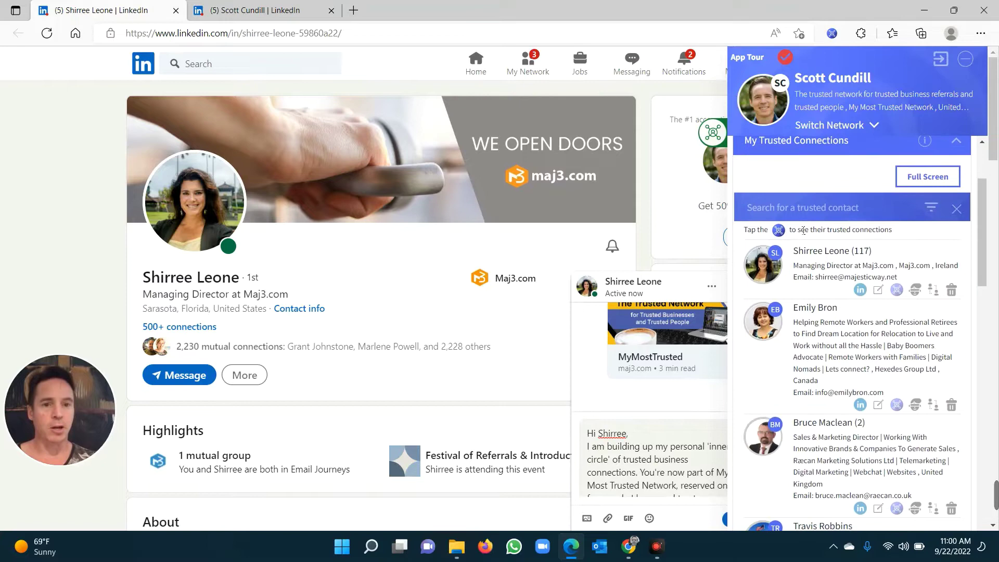
scroll(851, 286, up, 2)
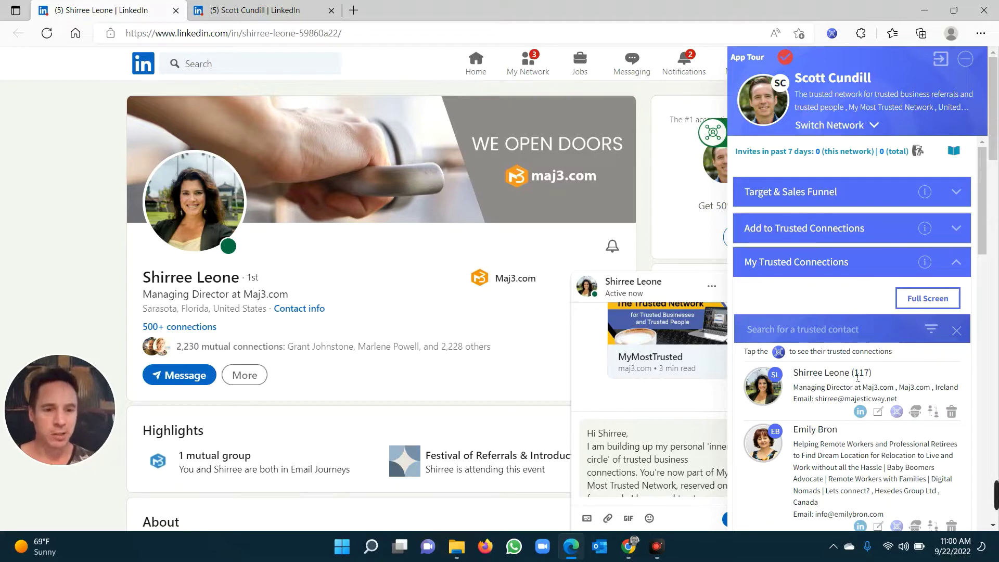
double_click(862, 373)
click(825, 377)
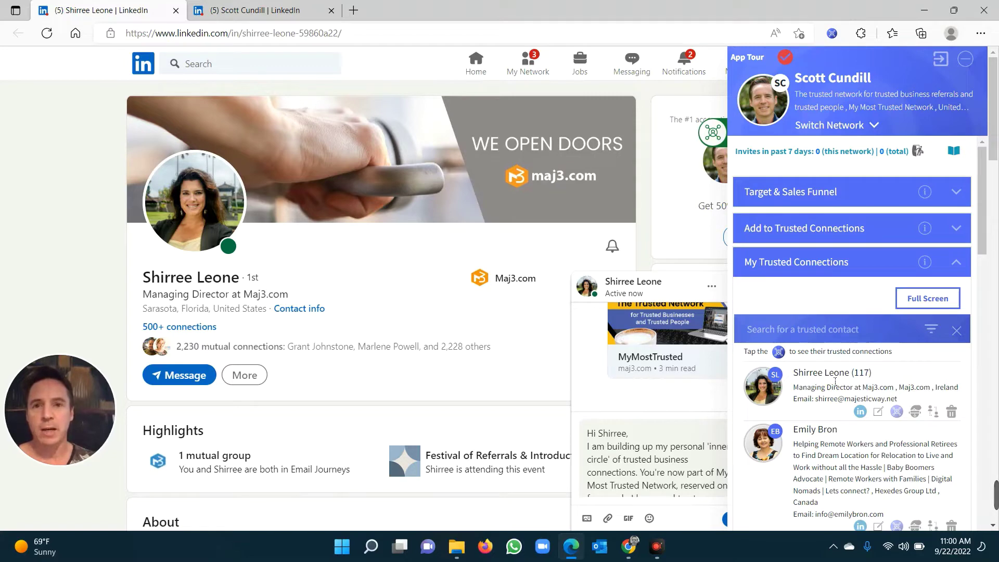
Switch to your own profile tab and then back to the connection's profile.
key(ctrl+Tab)
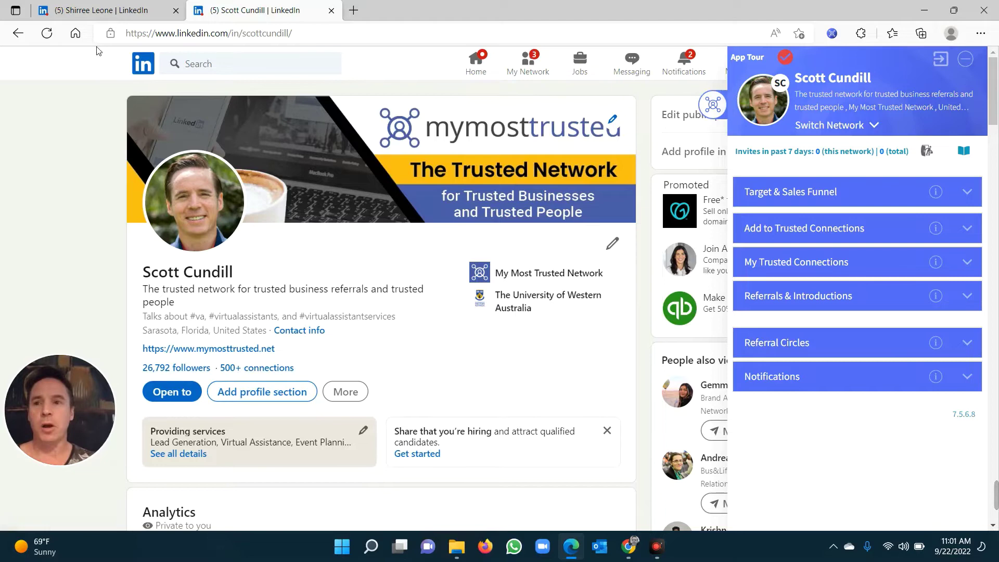
click(92, 14)
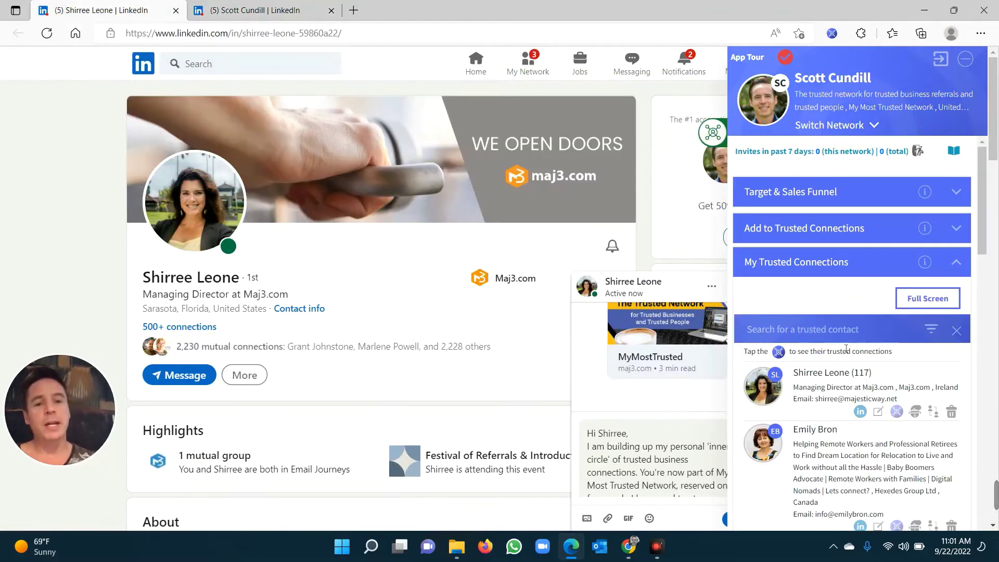
scroll(833, 323, down, 3)
scroll(812, 260, up, 3)
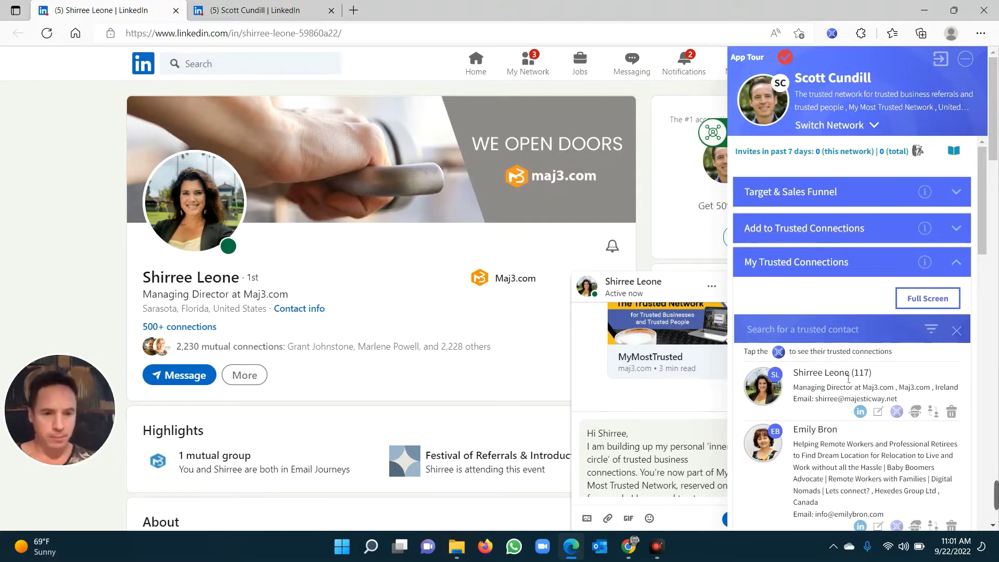
Browse the contact's own trusted connections and open a Request Introduction, then cancel it.
click(897, 412)
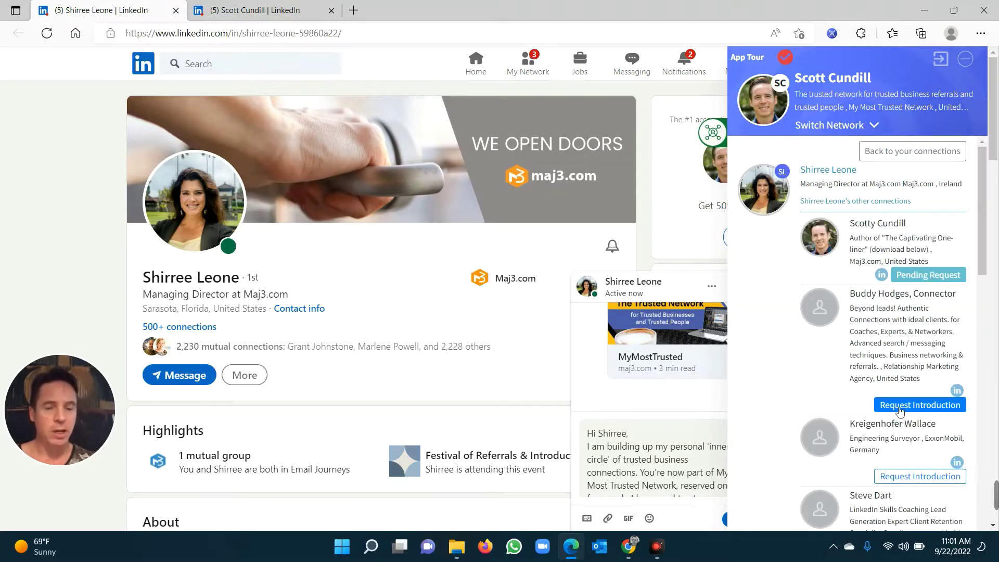
scroll(880, 250, down, 3)
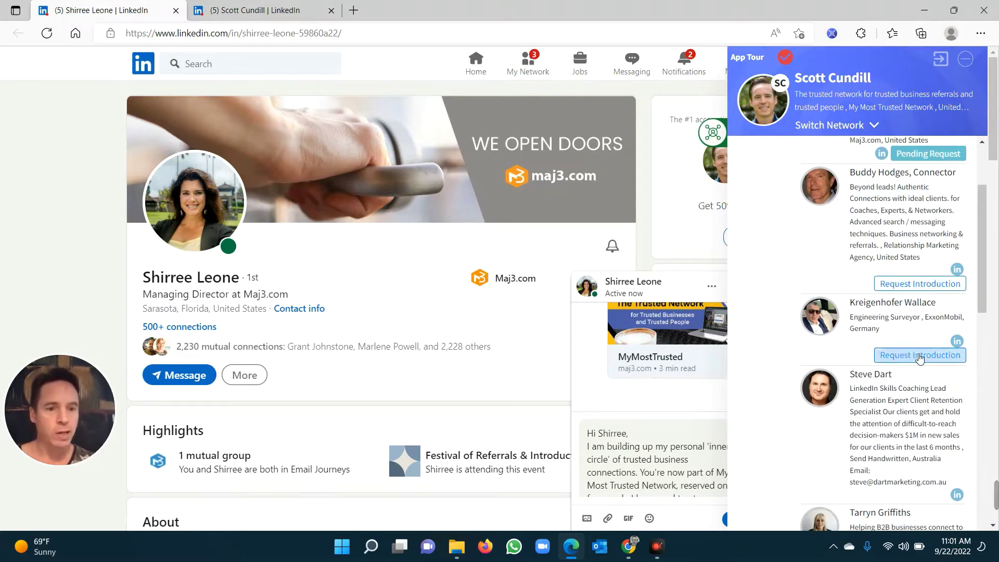
scroll(920, 359, down, 6)
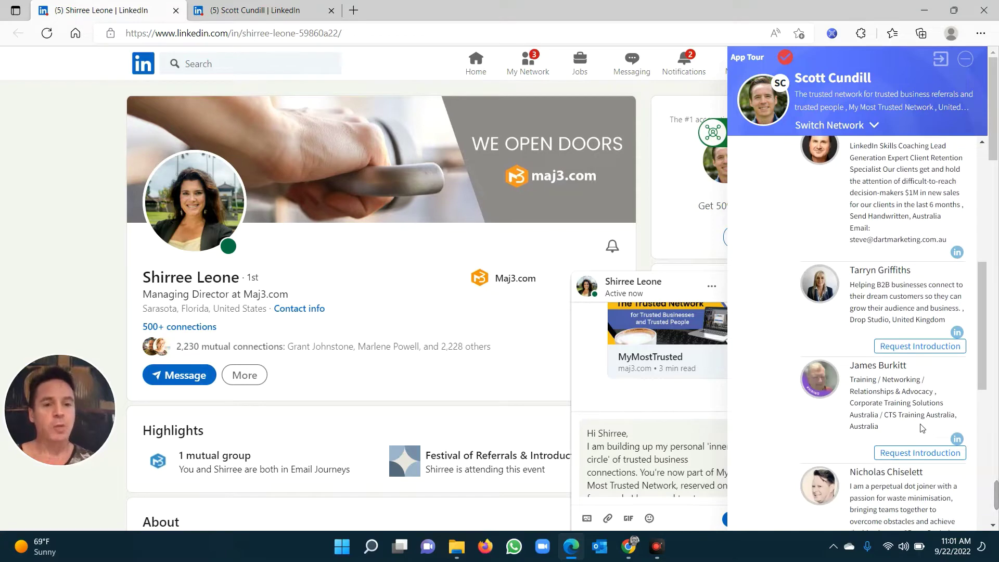
scroll(924, 432, down, 3)
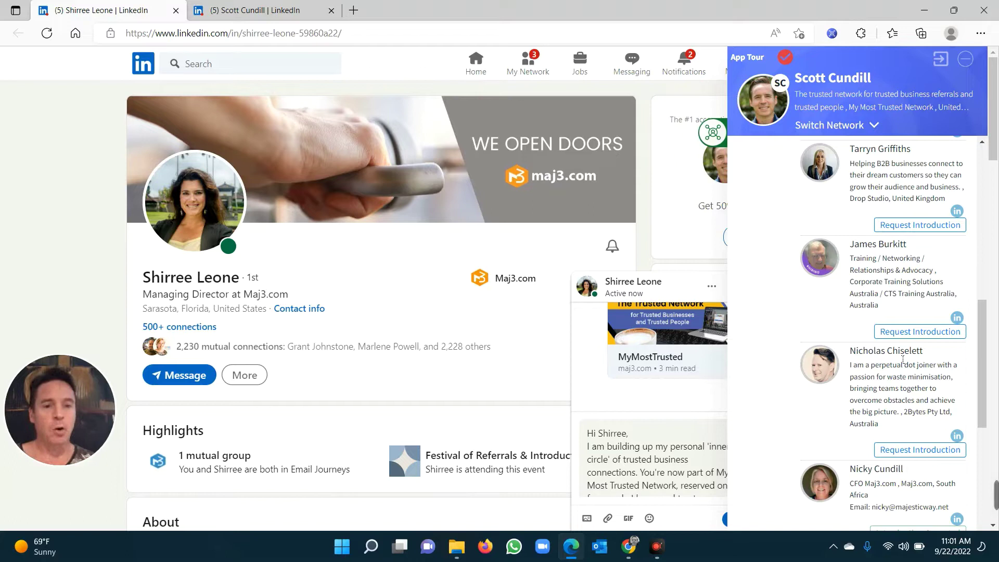
click(919, 450)
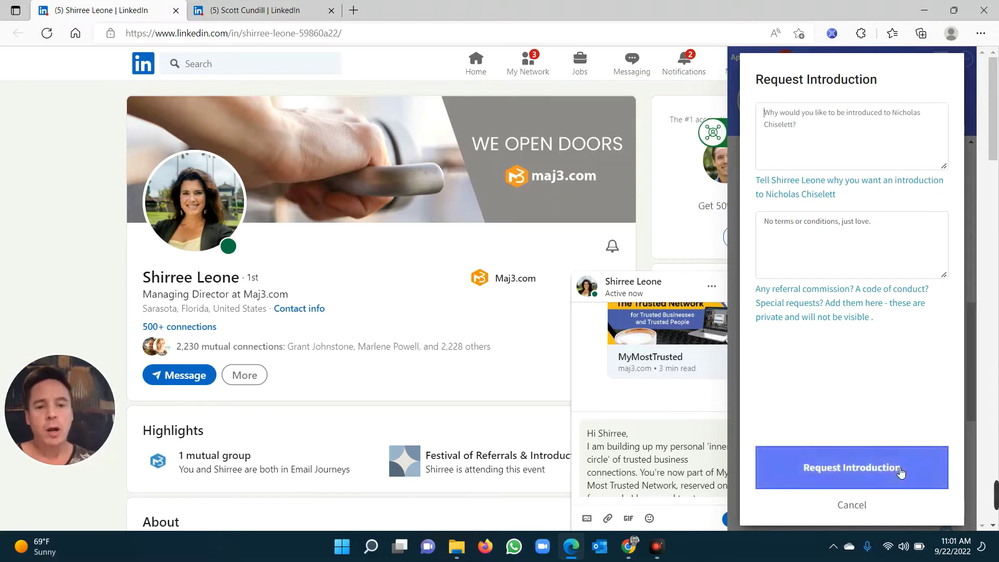
click(852, 505)
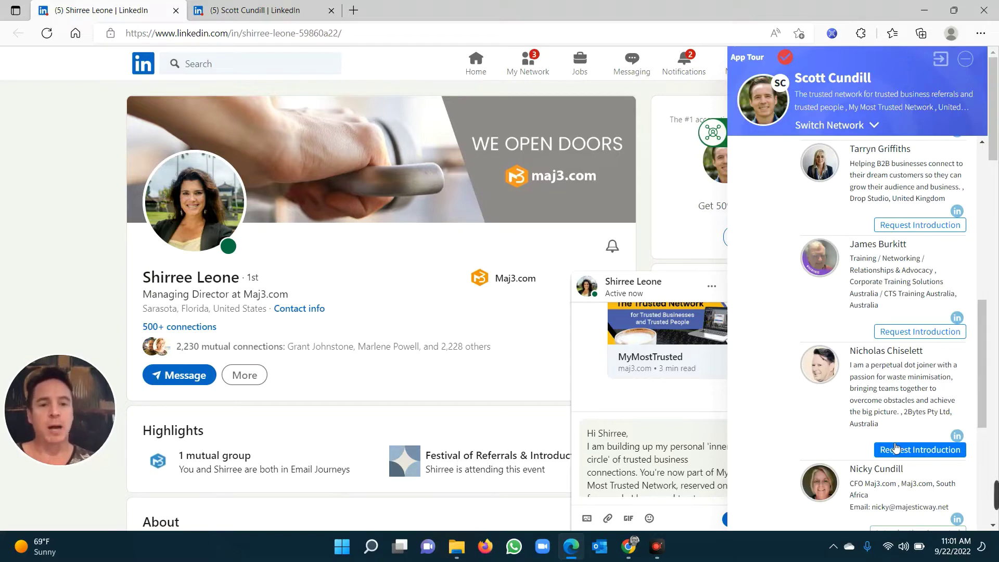
scroll(896, 448, up, 10)
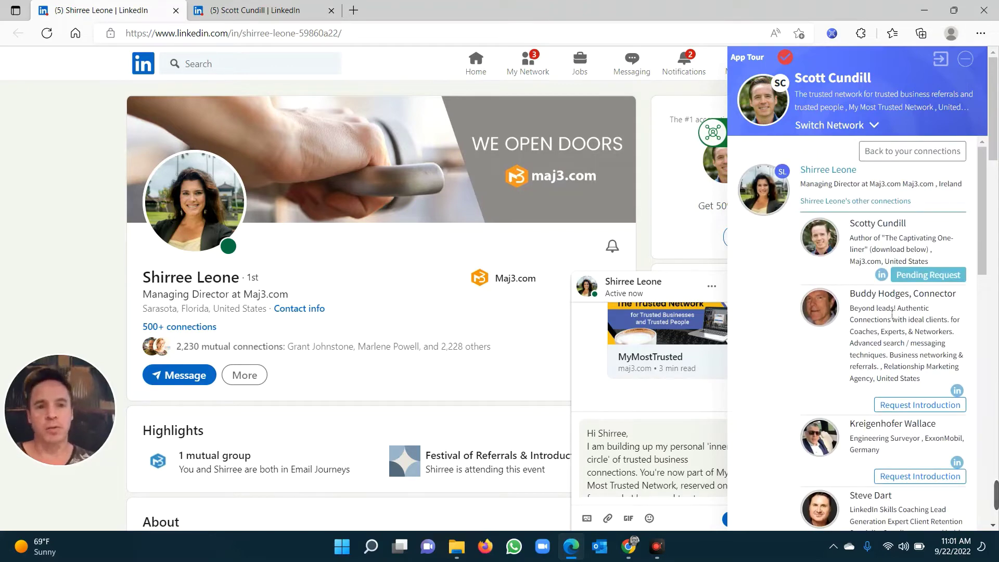
click(940, 153)
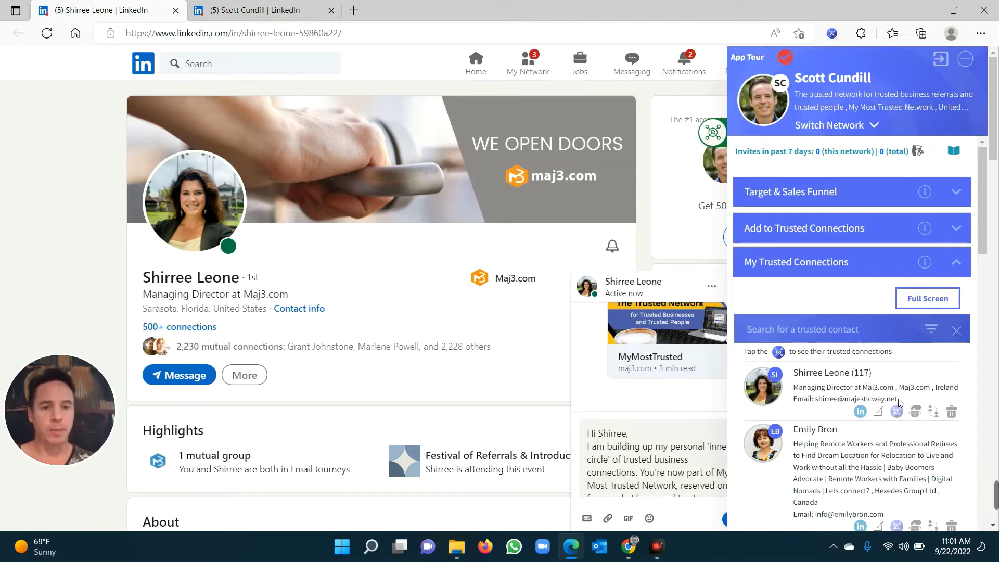
click(858, 331)
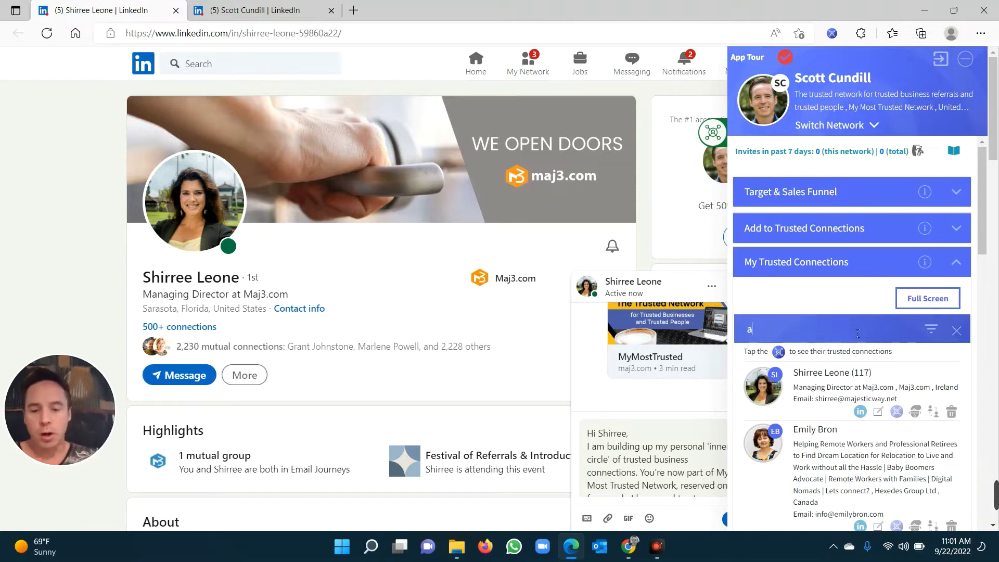
text(accountant)
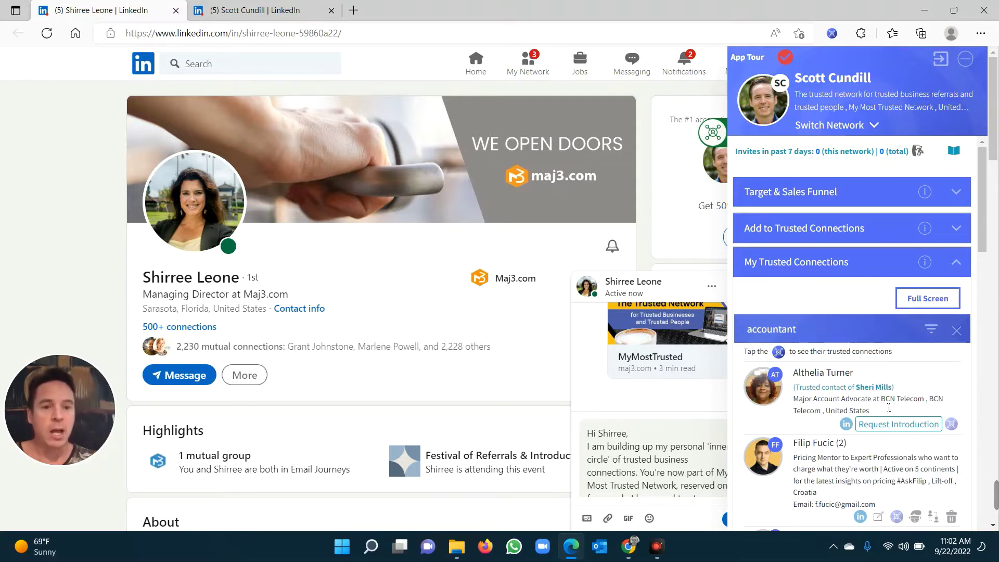
scroll(881, 405, down, 5)
scroll(881, 405, down, 7)
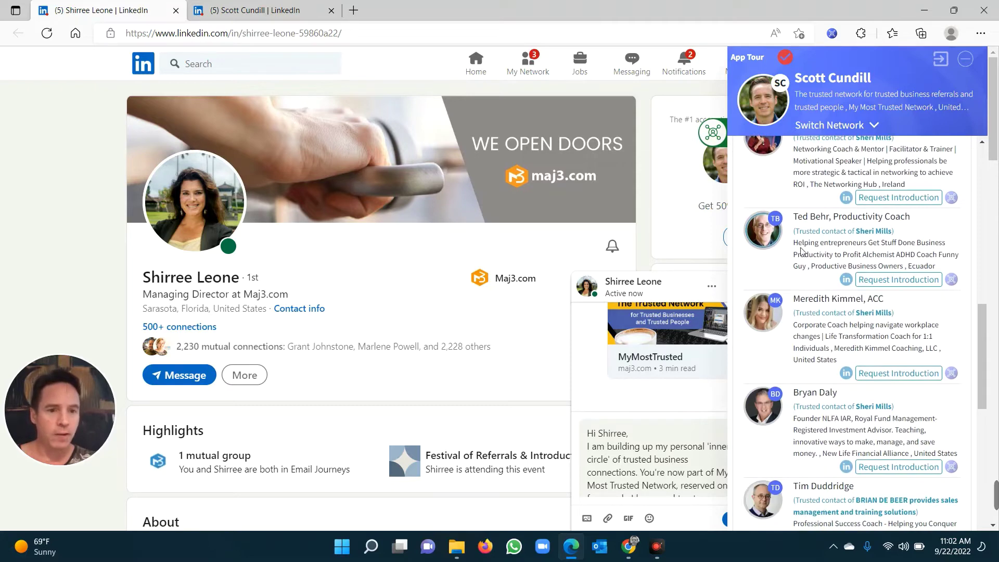
scroll(841, 344, down, 2)
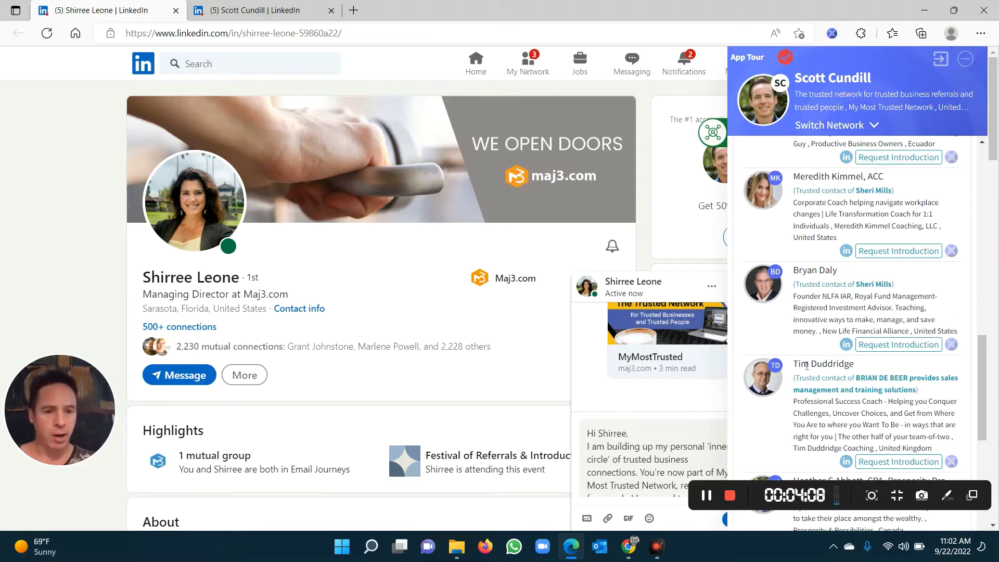
scroll(877, 385, down, 2)
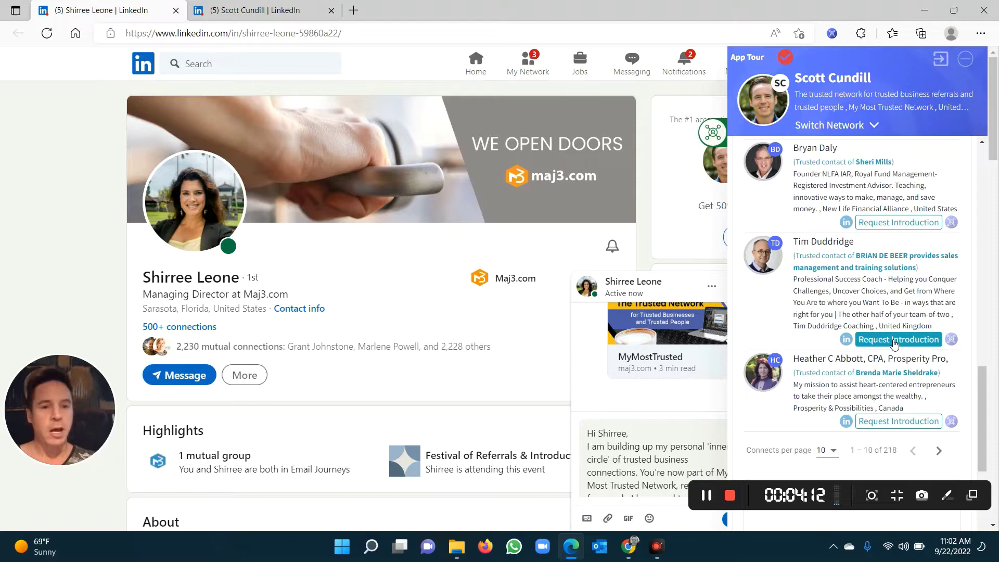
scroll(888, 314, up, 8)
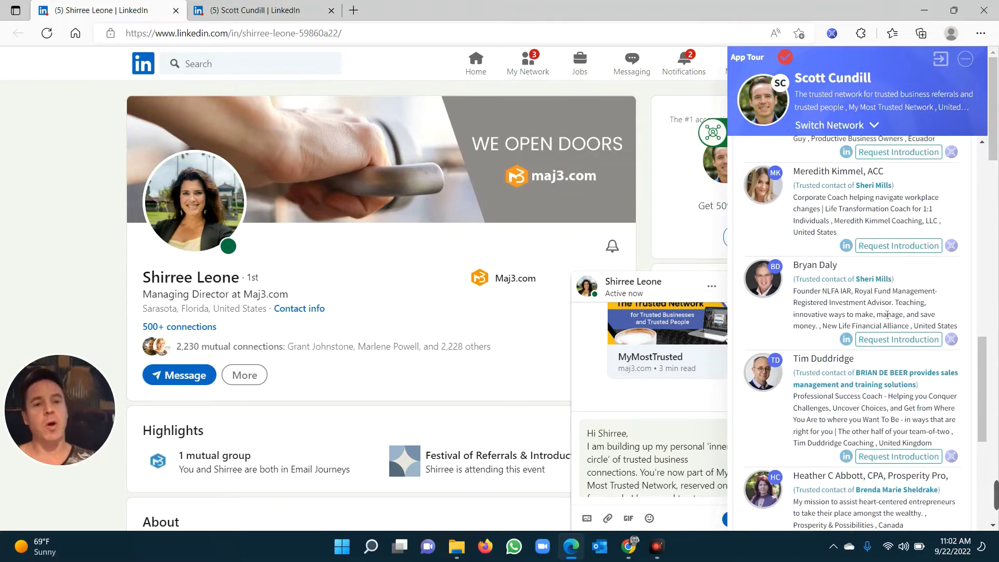
scroll(888, 318, up, 5)
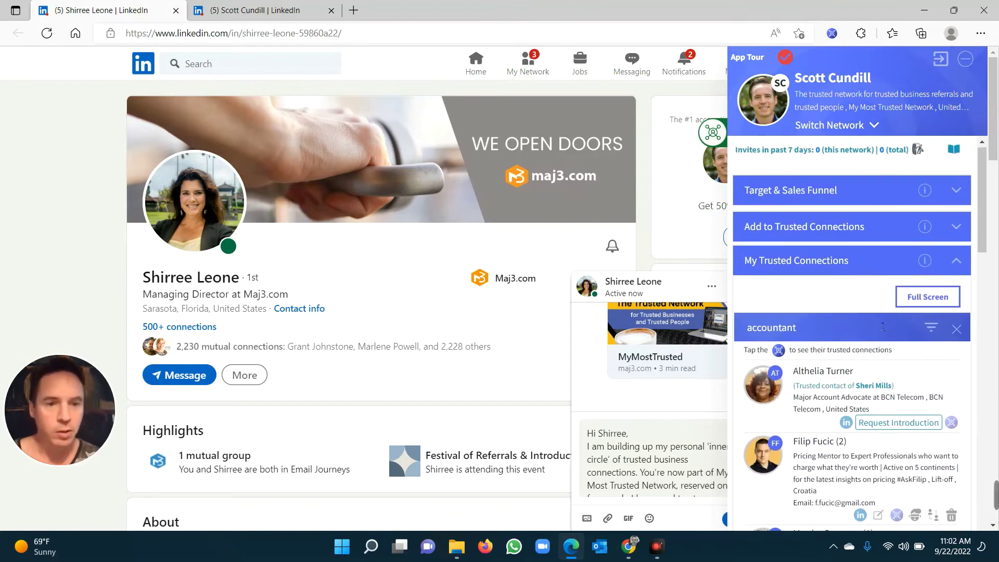
scroll(884, 323, down, 5)
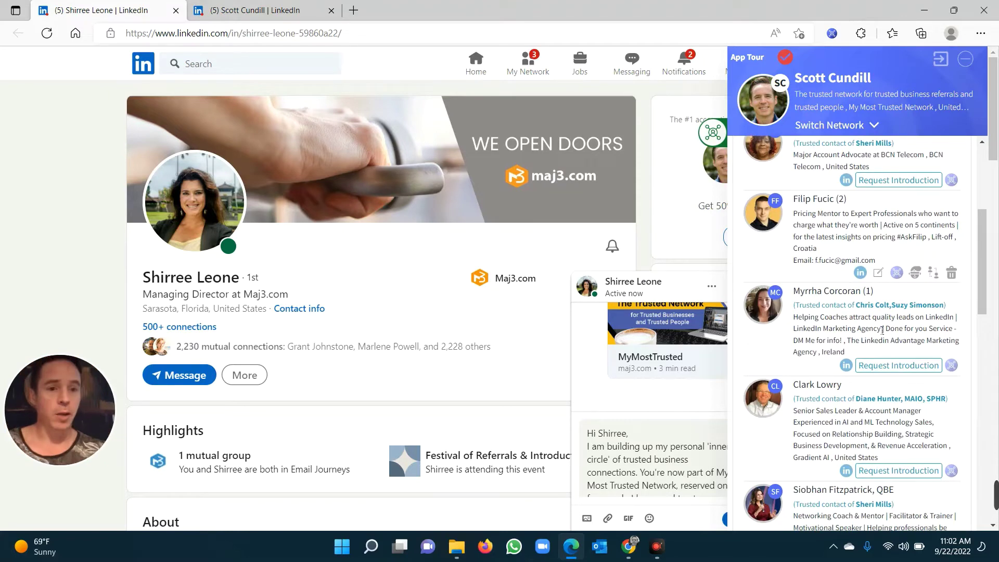
scroll(858, 322, up, 5)
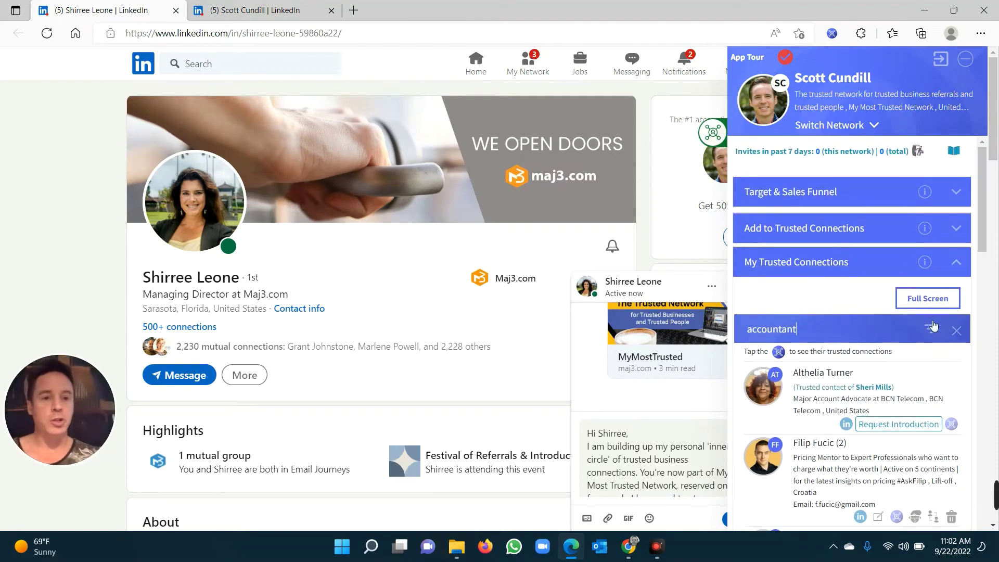
click(959, 332)
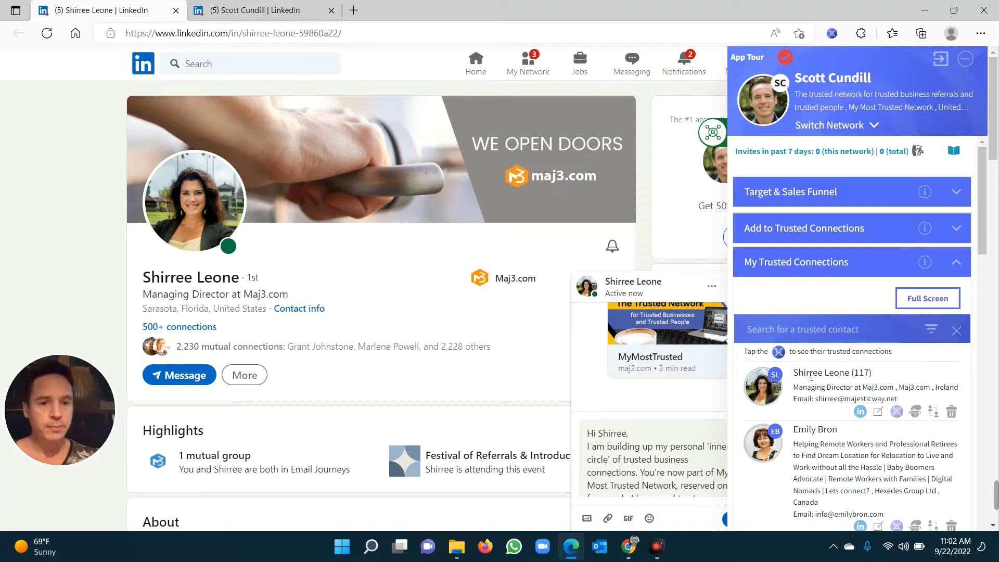
Start an introduction for this person and pick the searched trusted connection as recipient.
click(936, 412)
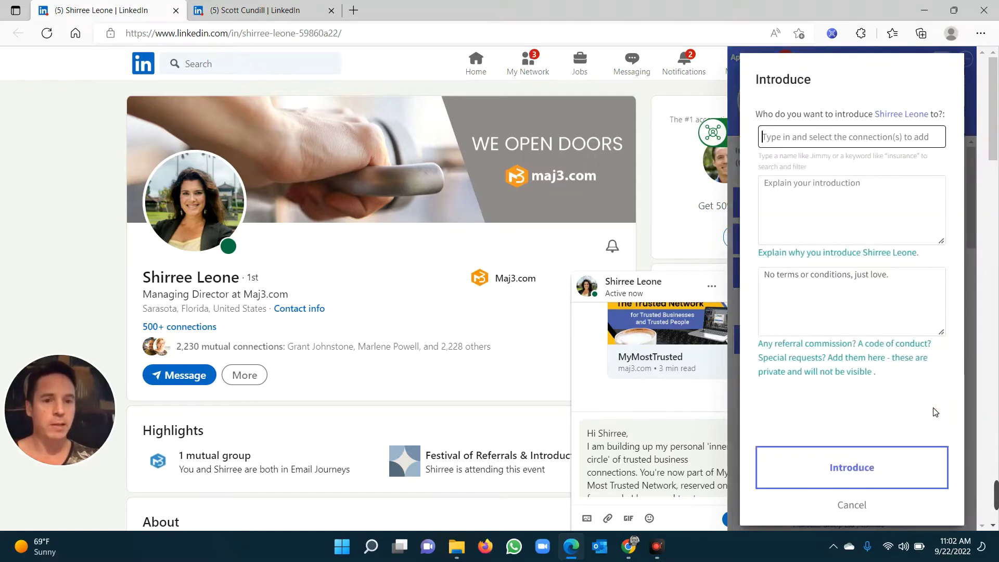
click(893, 138)
text(ruaan)
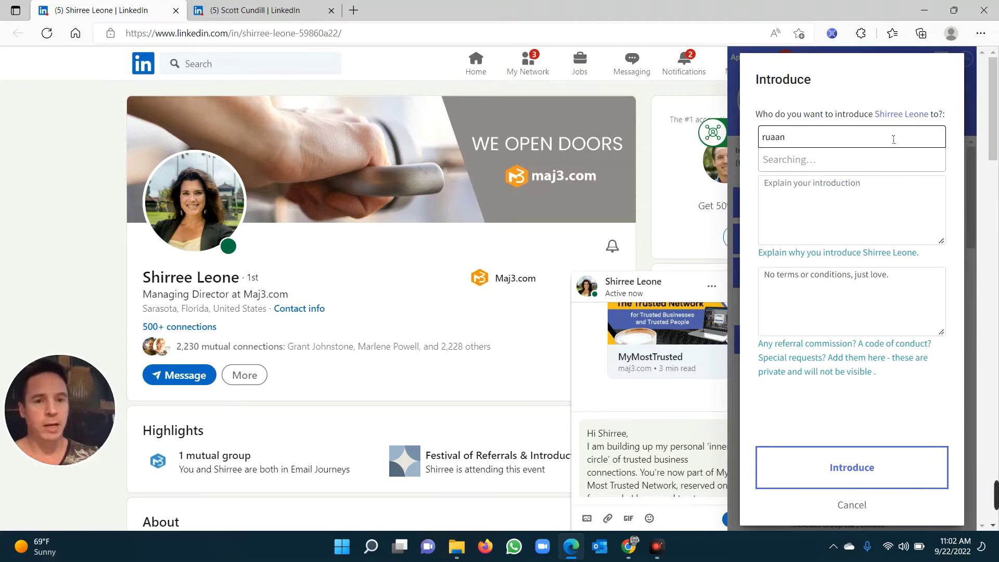
click(904, 216)
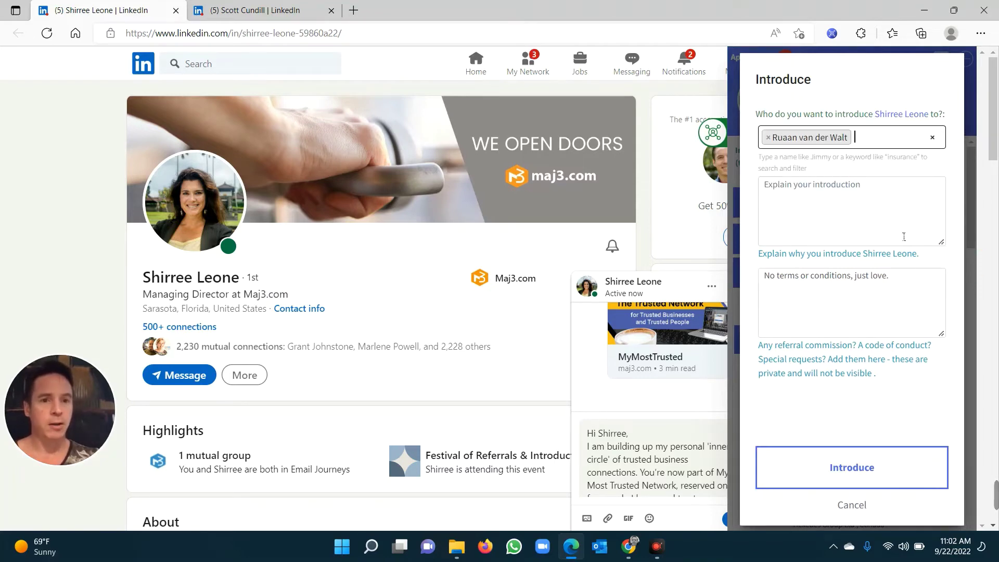
Write the explanation 'You two will get on so well!' with a capital Y.
click(886, 228)
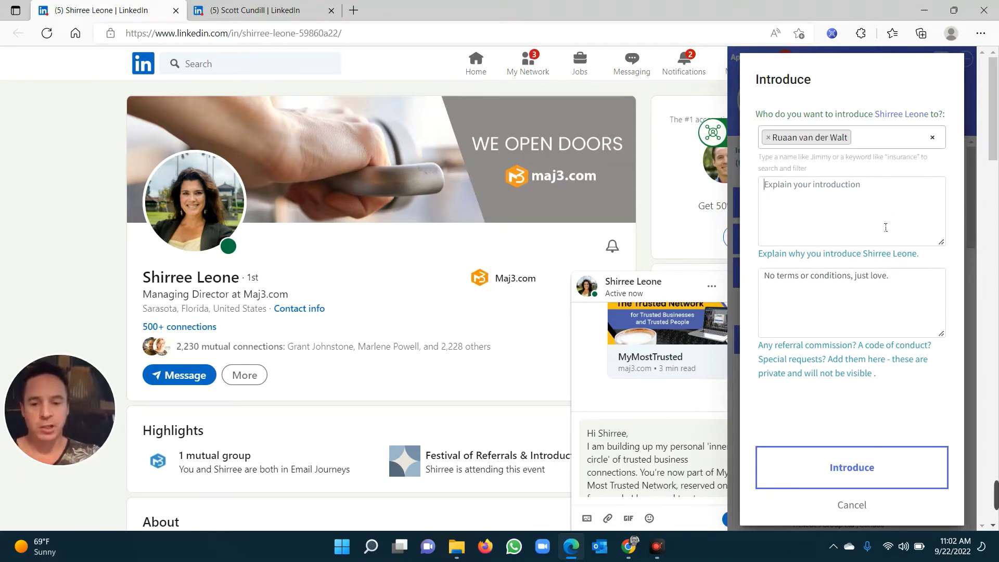
text(you two will get on )
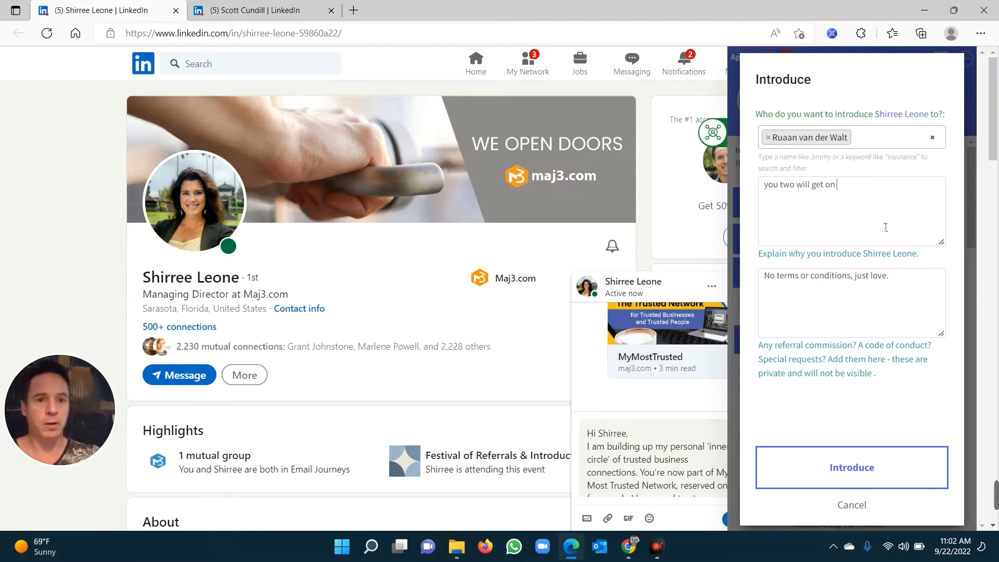
text(so well!)
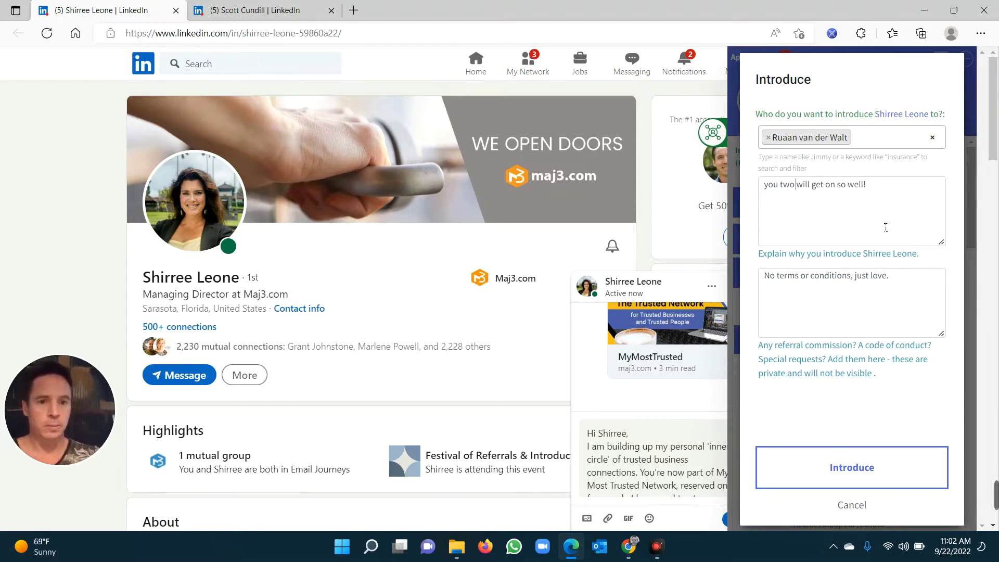
key(BackSpace)
text(Y)
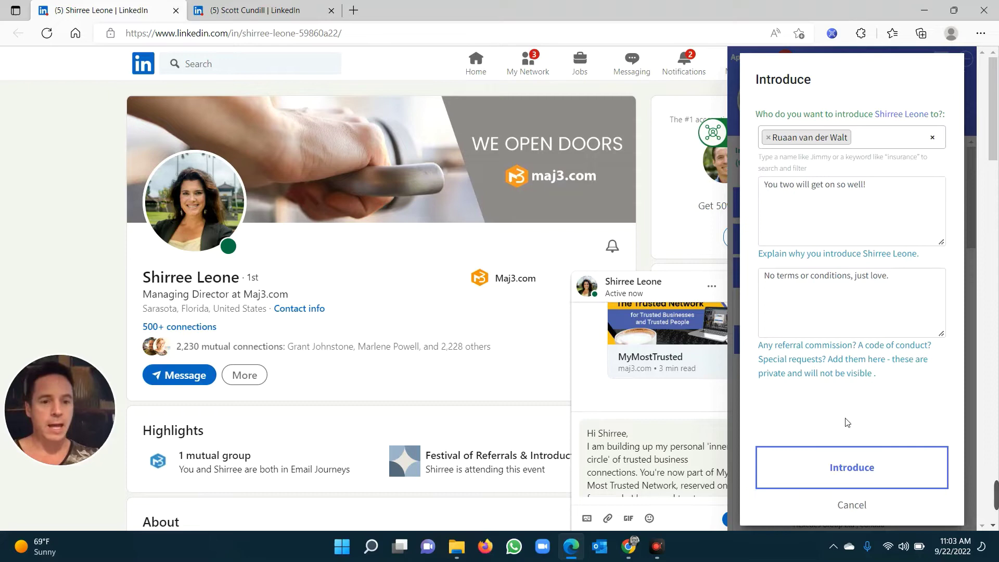
Submit and confirm the introduction, adding the first suggested person as message recipient.
click(861, 471)
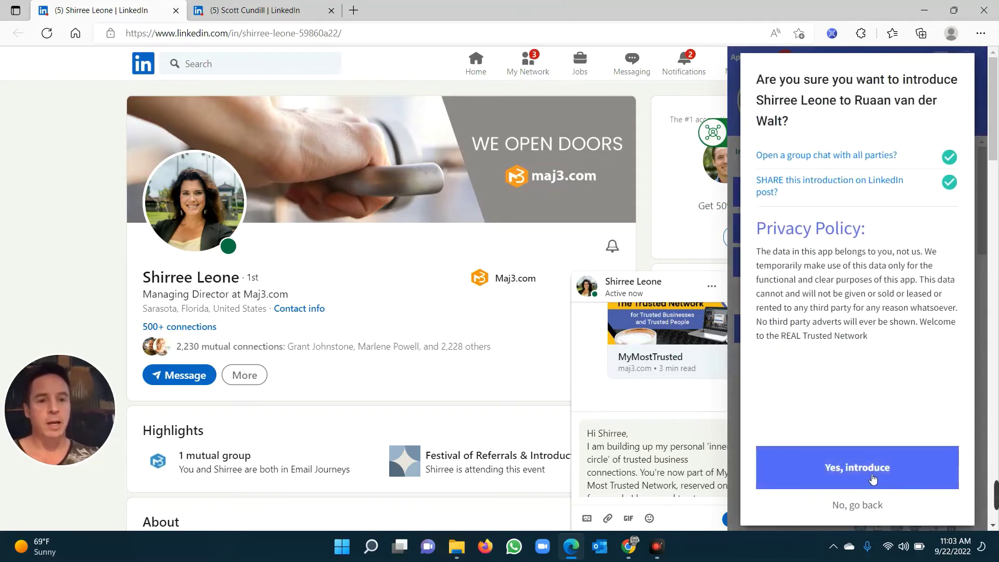
click(867, 472)
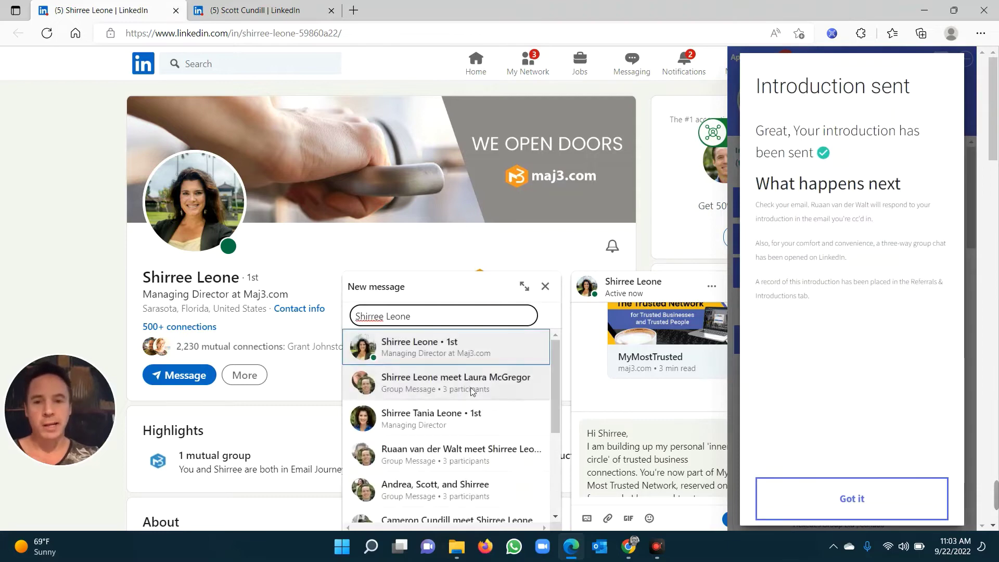
click(471, 350)
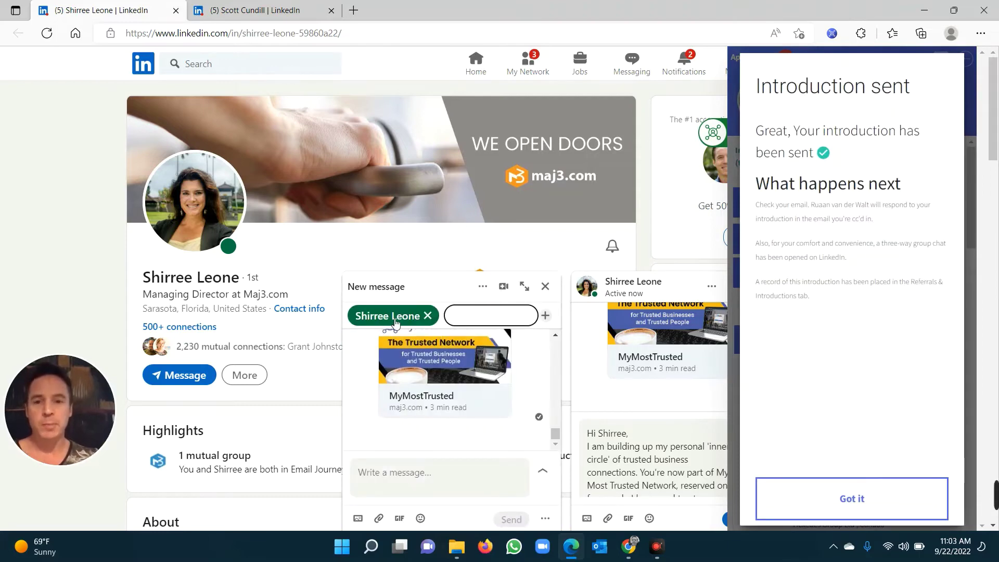
Add the introduced connection as second recipient and send the drafted group message.
text(Ruaan)
click(914, 500)
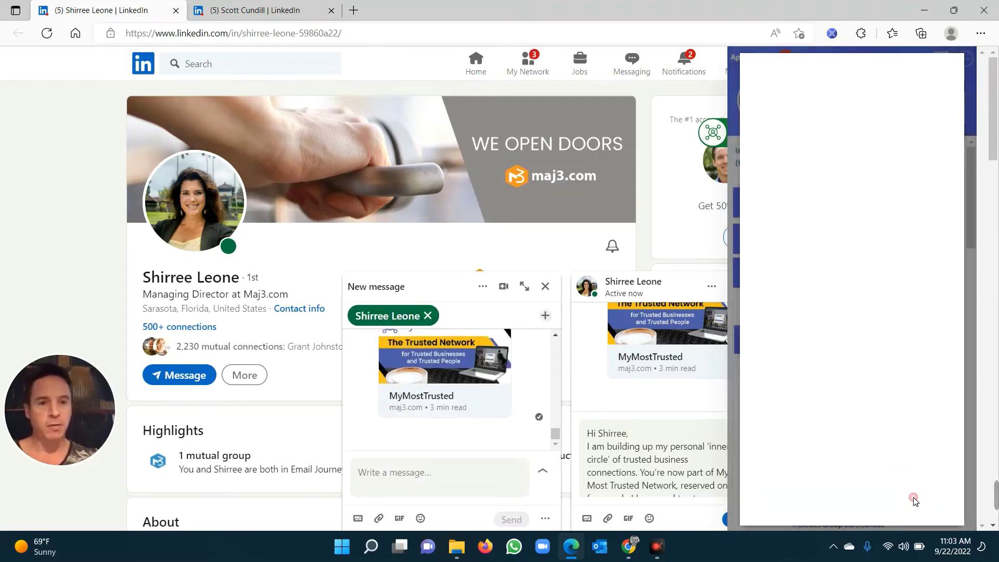
click(422, 342)
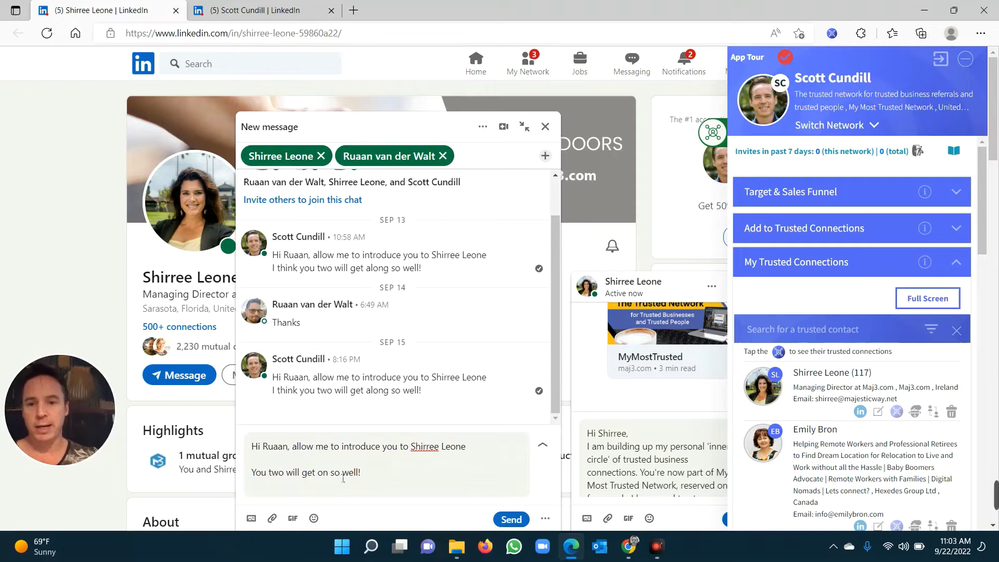
click(376, 478)
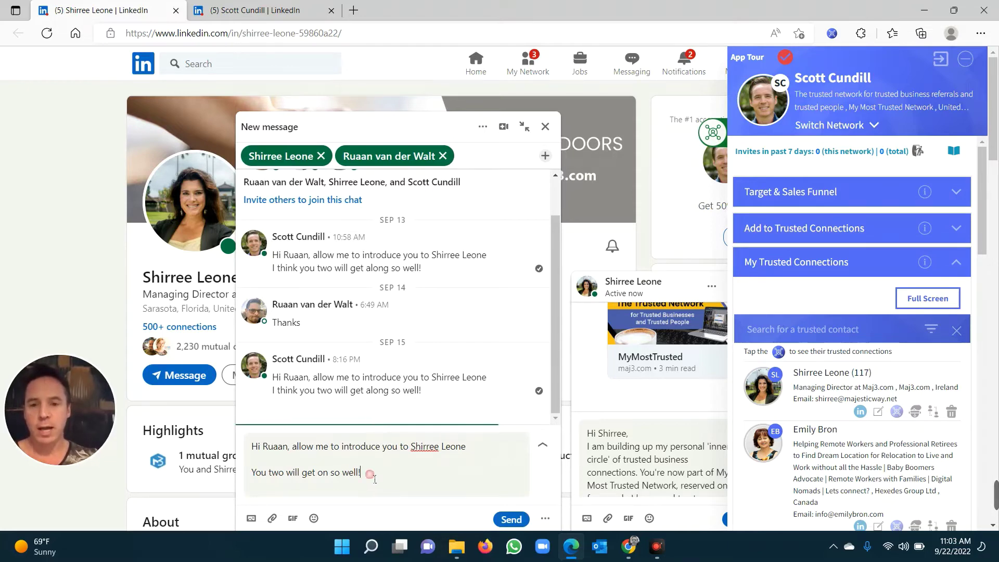
click(517, 521)
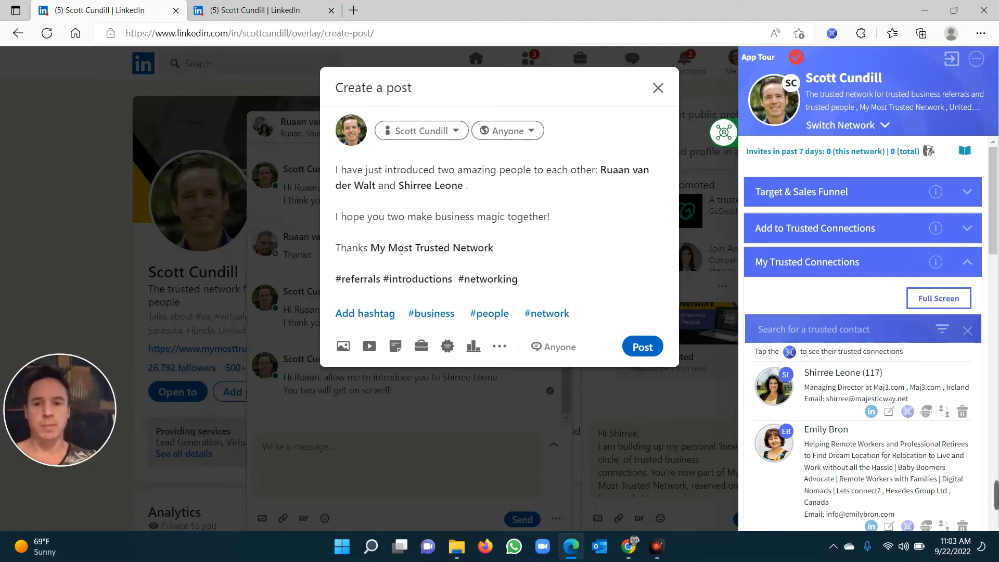
Publish the introduction post with #referrals #introductions #networking and open the published post.
click(643, 347)
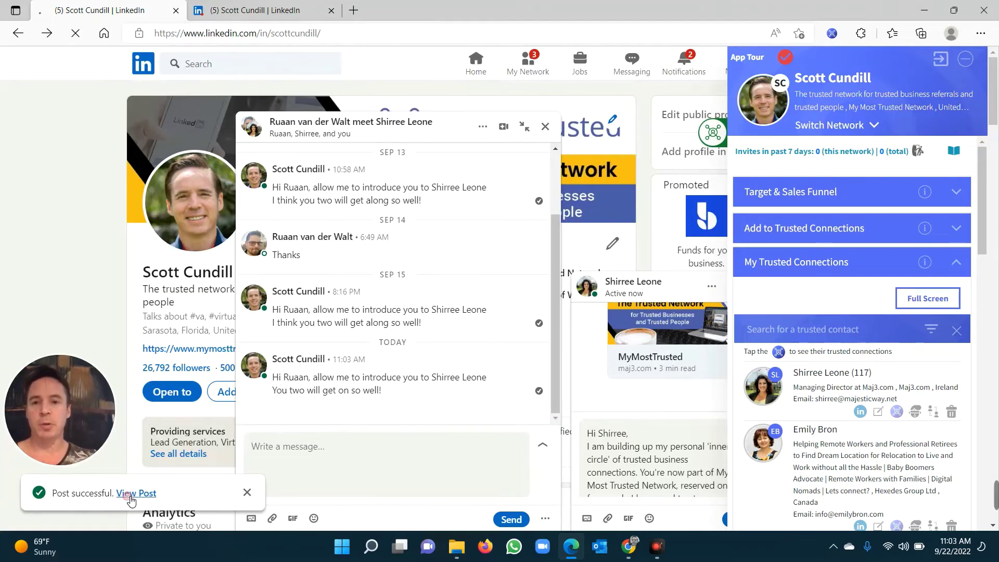
click(141, 497)
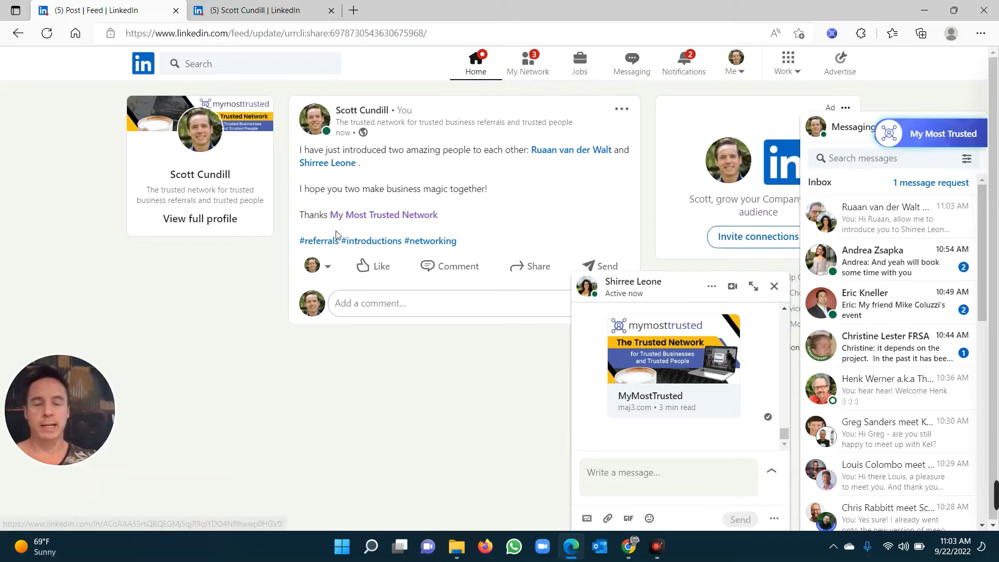
click(774, 286)
Open the My Most Trusted panel and scroll through the 512 trusted connections.
click(842, 130)
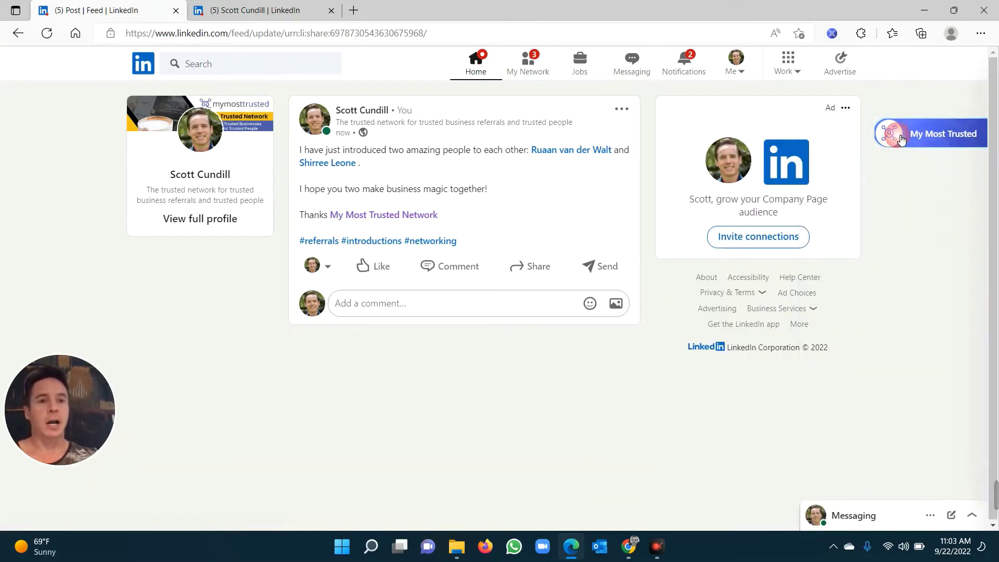
click(903, 136)
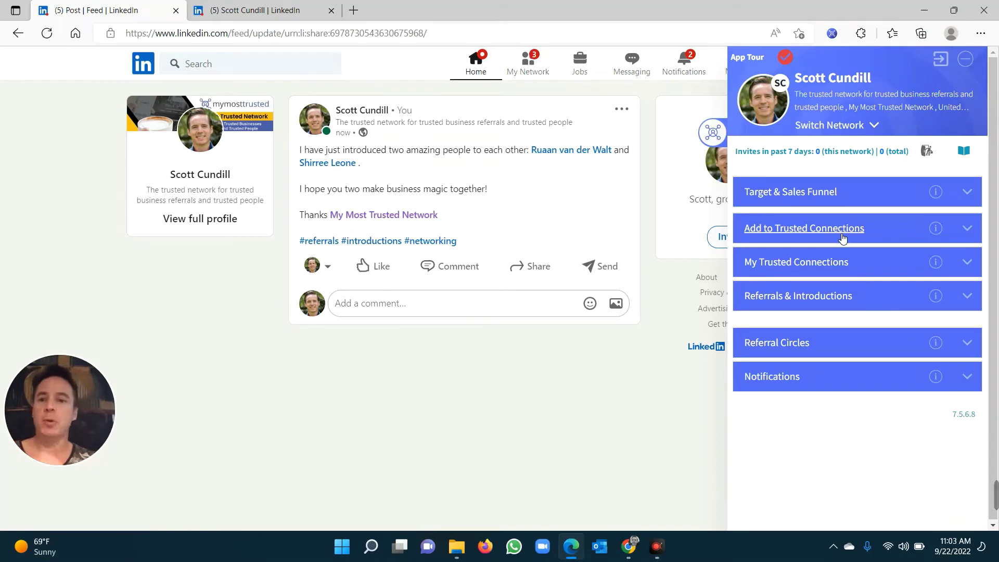
click(830, 274)
scroll(846, 409, down, 2)
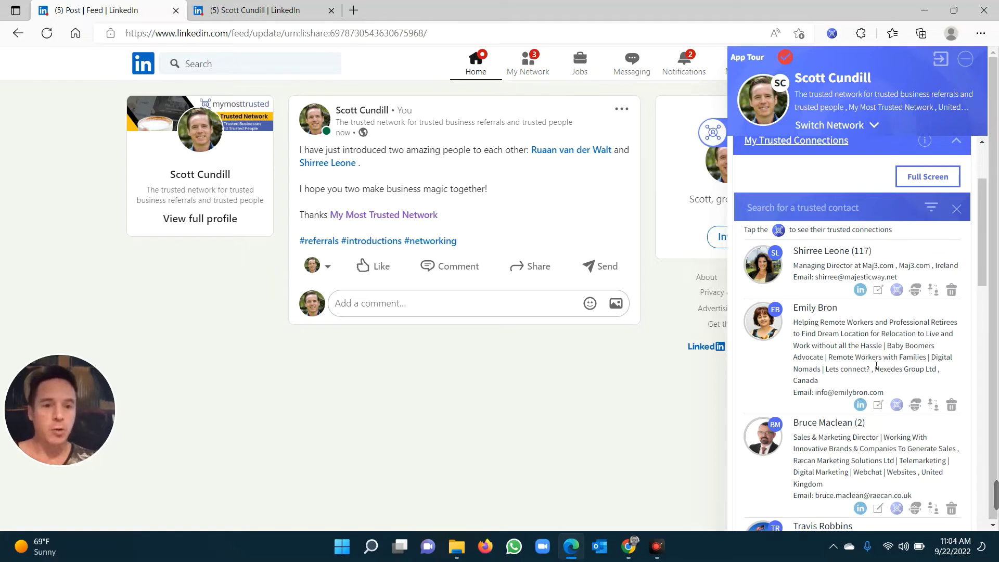
scroll(876, 366, down, 1)
scroll(817, 278, up, 3)
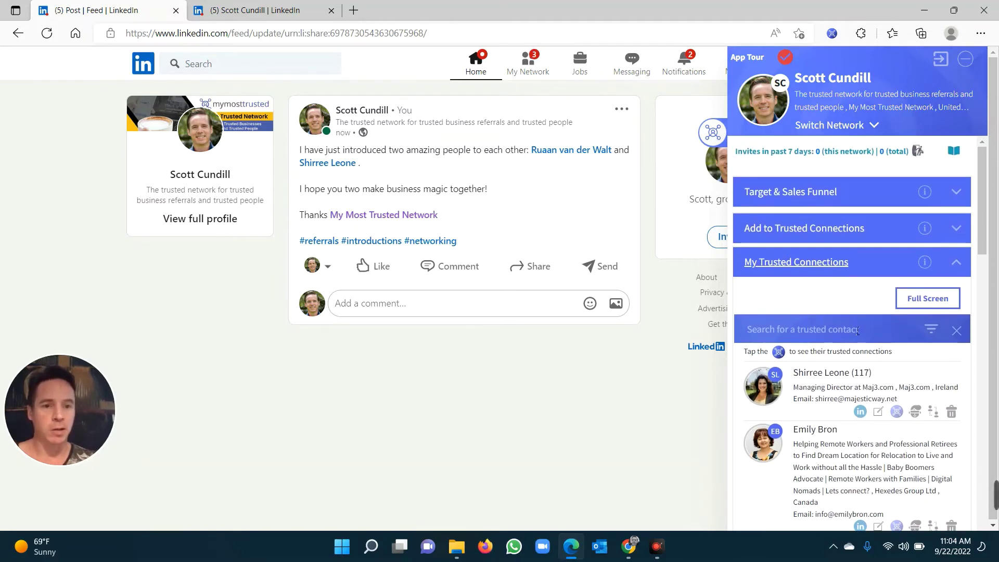
scroll(838, 307, down, 3)
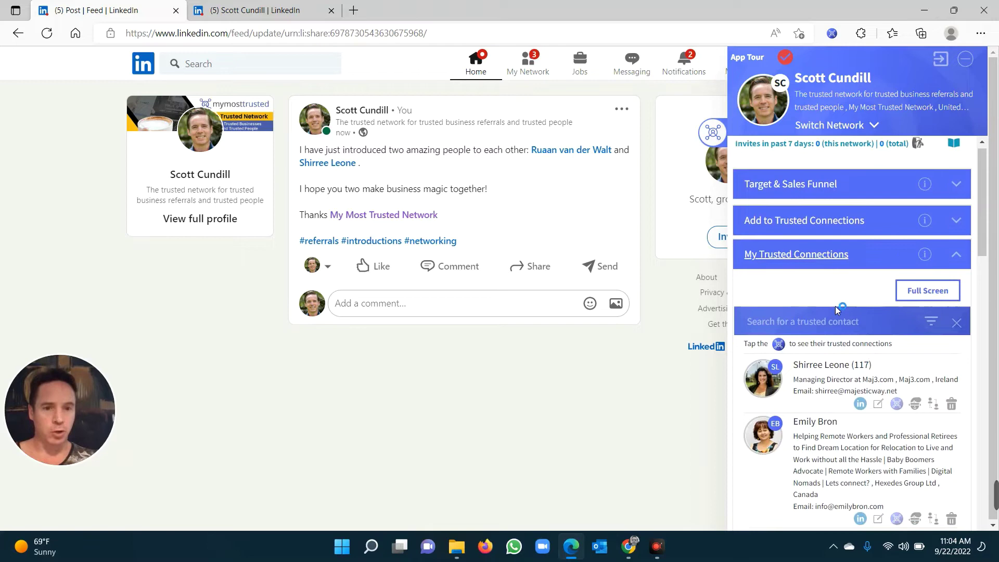
scroll(840, 307, down, 20)
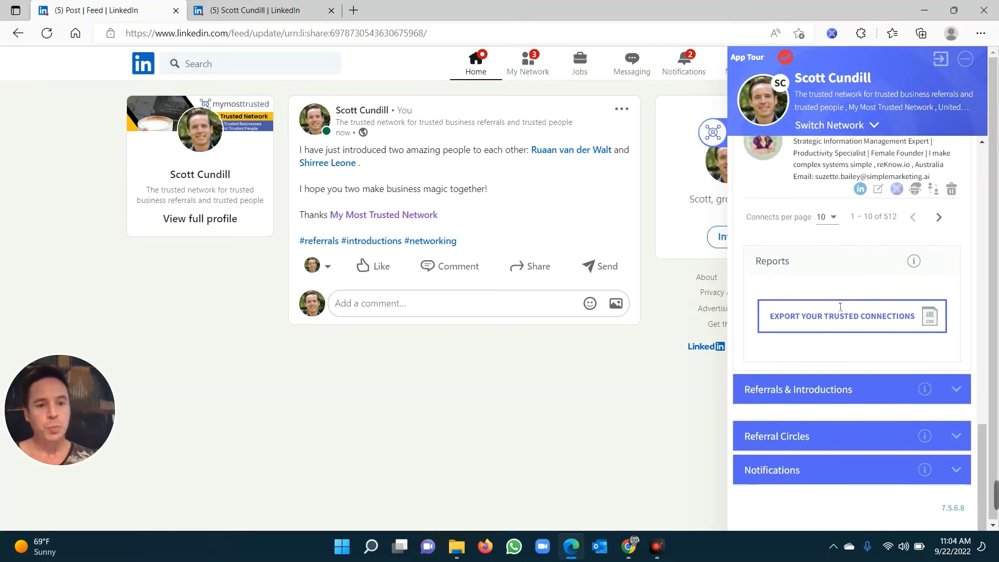
Export the trusted connections as a CSV from the Reports section.
click(808, 323)
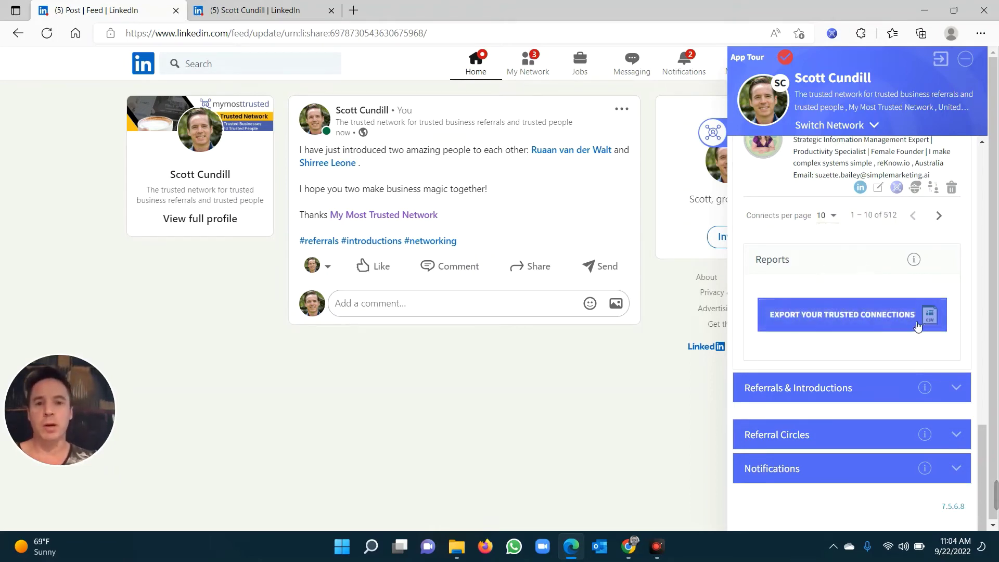
scroll(869, 315, up, 10)
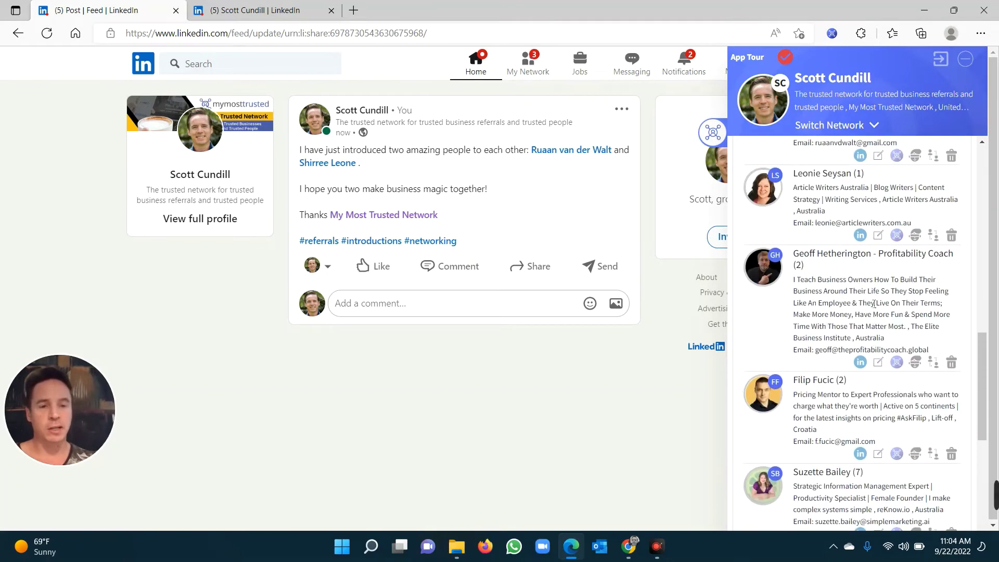
scroll(869, 297, down, 1)
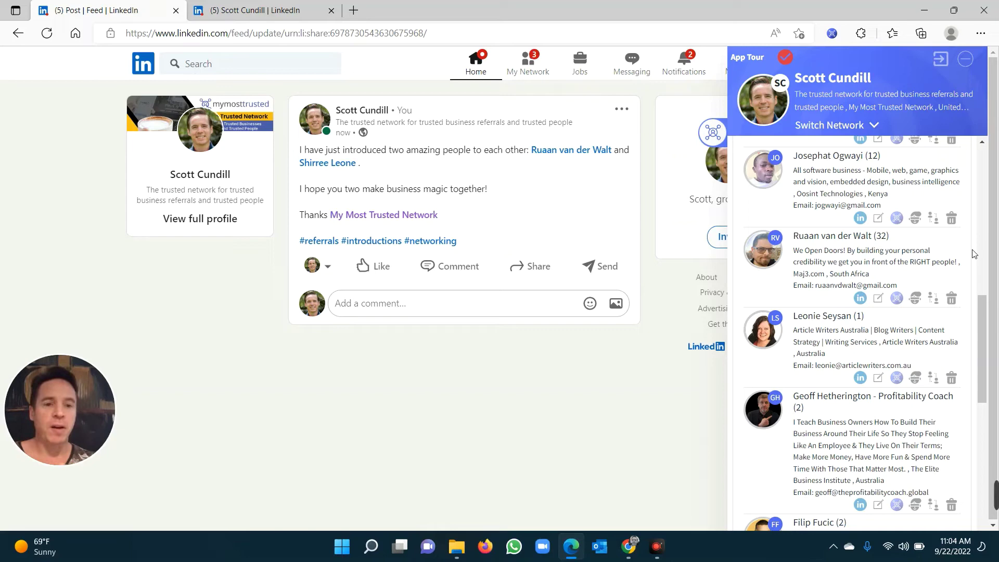
scroll(910, 292, down, 7)
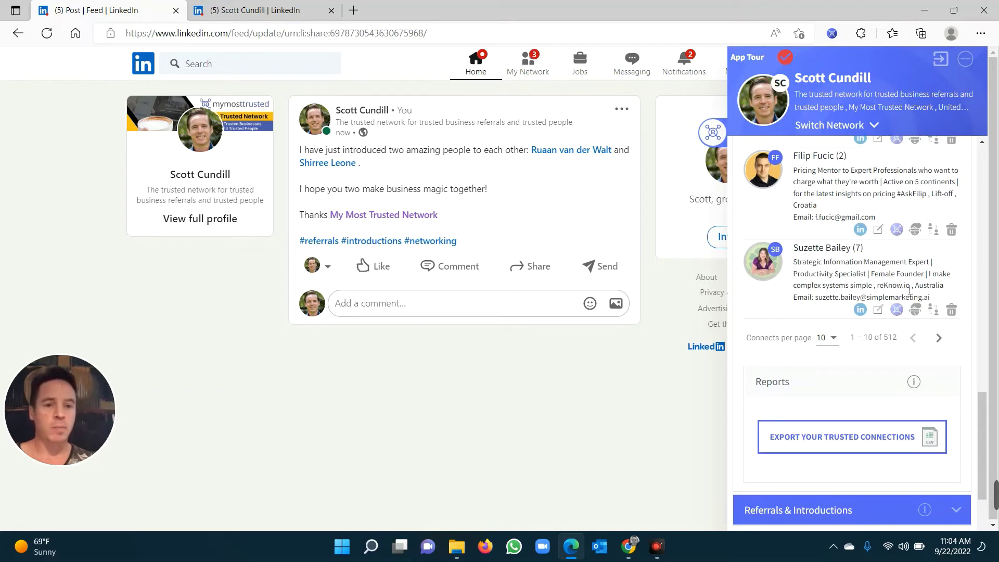
scroll(909, 291, down, 2)
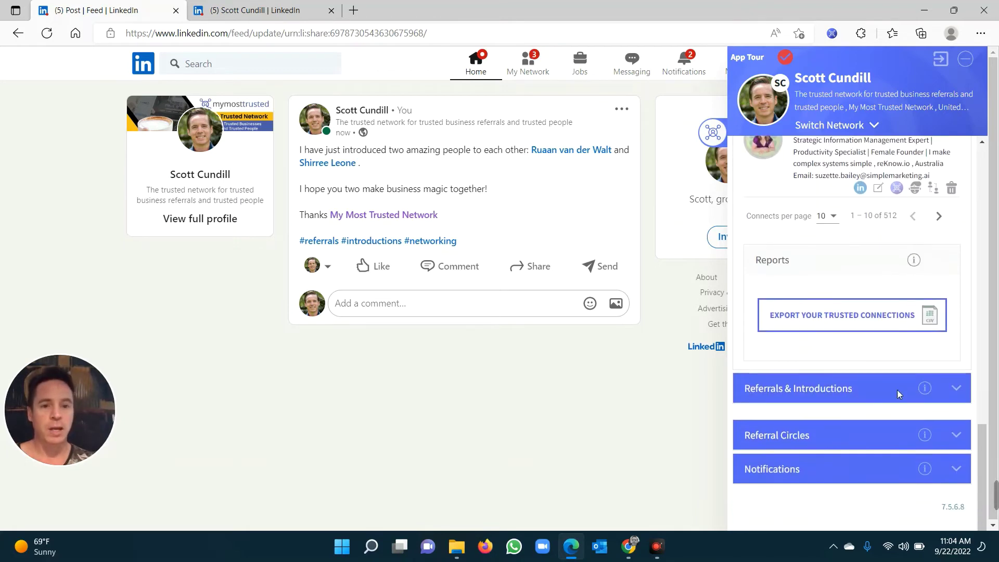
Expand Referrals & Introductions, scroll its recent entries, then collapse it to the overview.
click(844, 386)
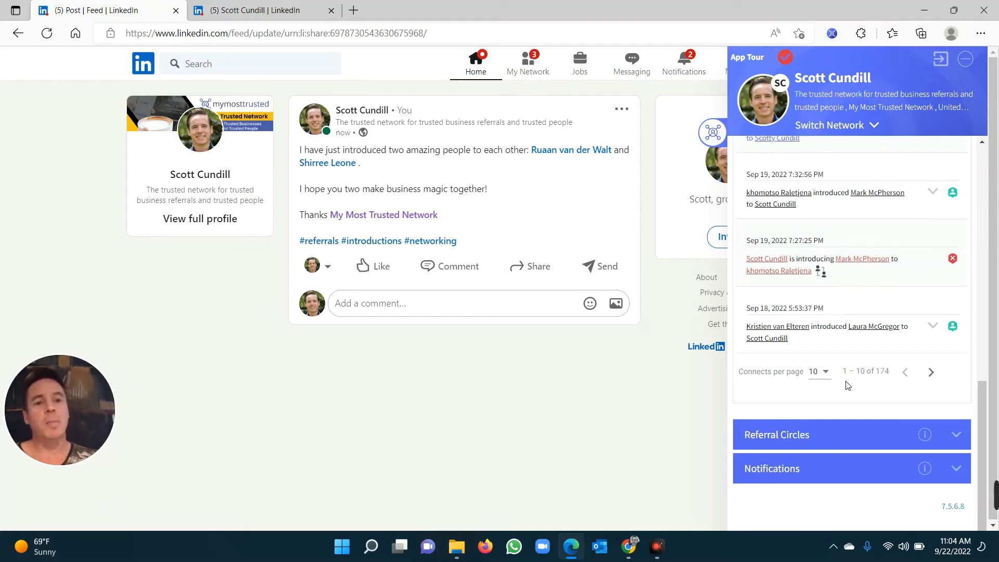
scroll(844, 386, up, 6)
scroll(848, 383, up, 5)
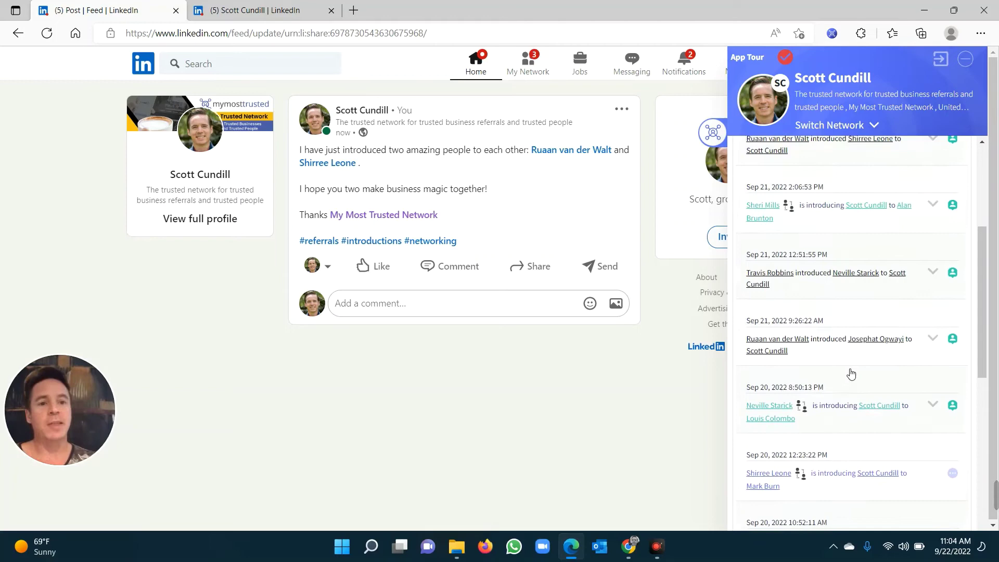
scroll(829, 362, down, 5)
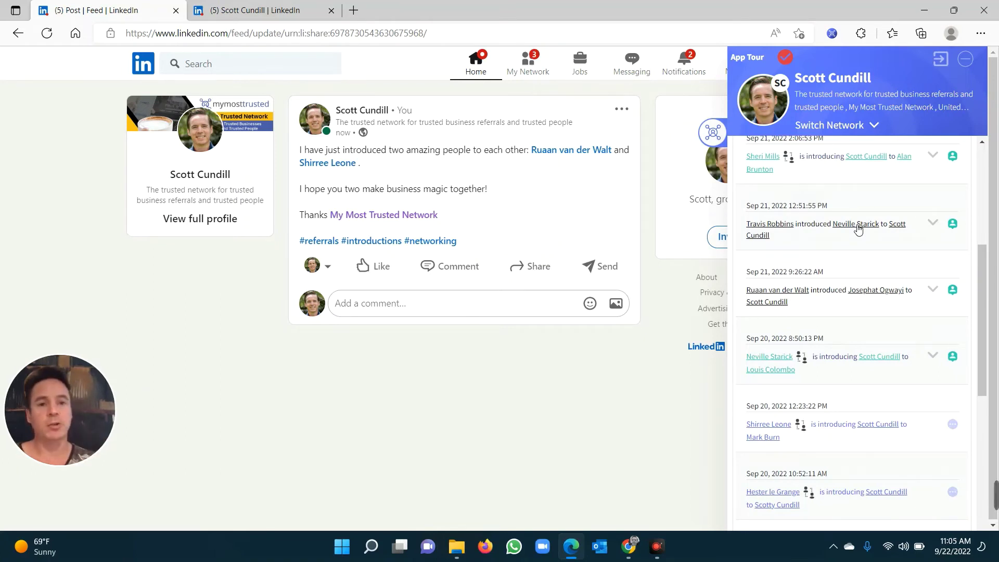
scroll(864, 268, up, 1)
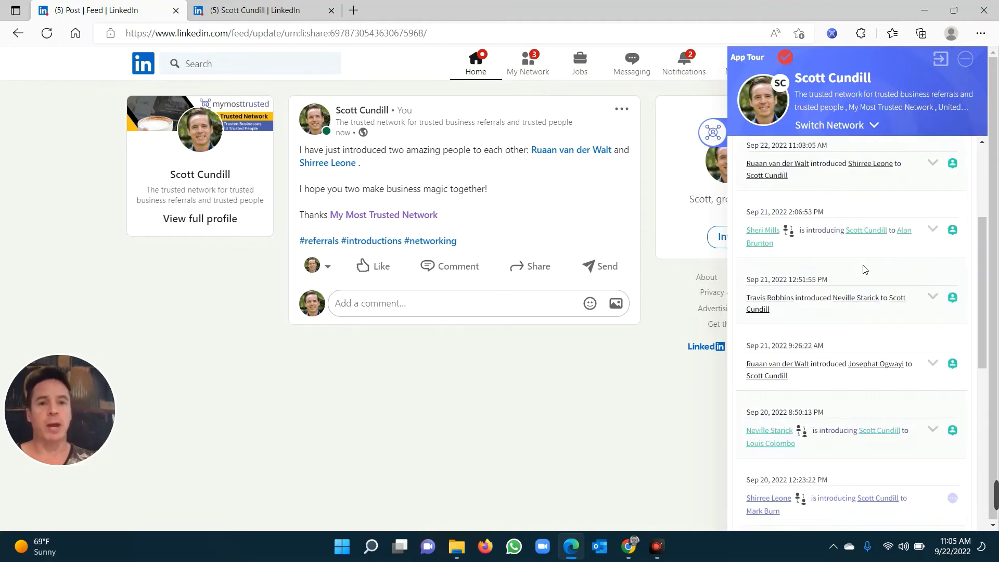
scroll(864, 269, up, 1)
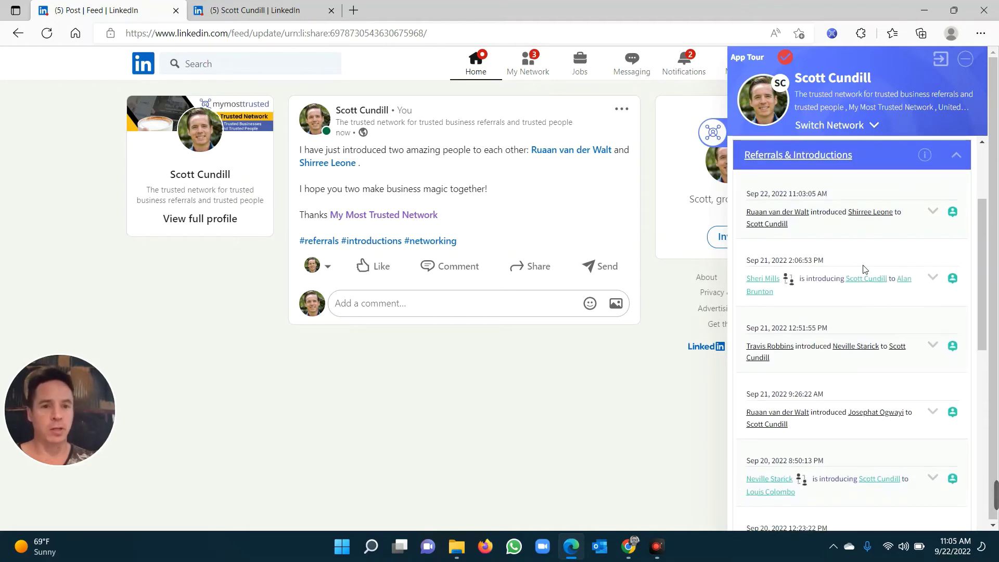
click(788, 156)
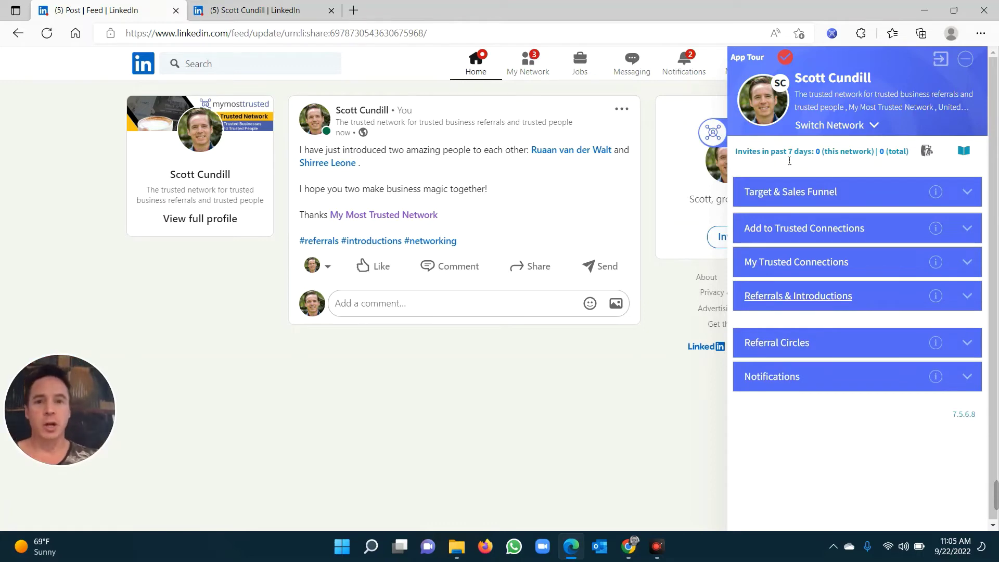
Bring up the LinkedIn feed in Chrome and choose Remove from Chrome on the My Most Trusted toolbar icon.
click(631, 547)
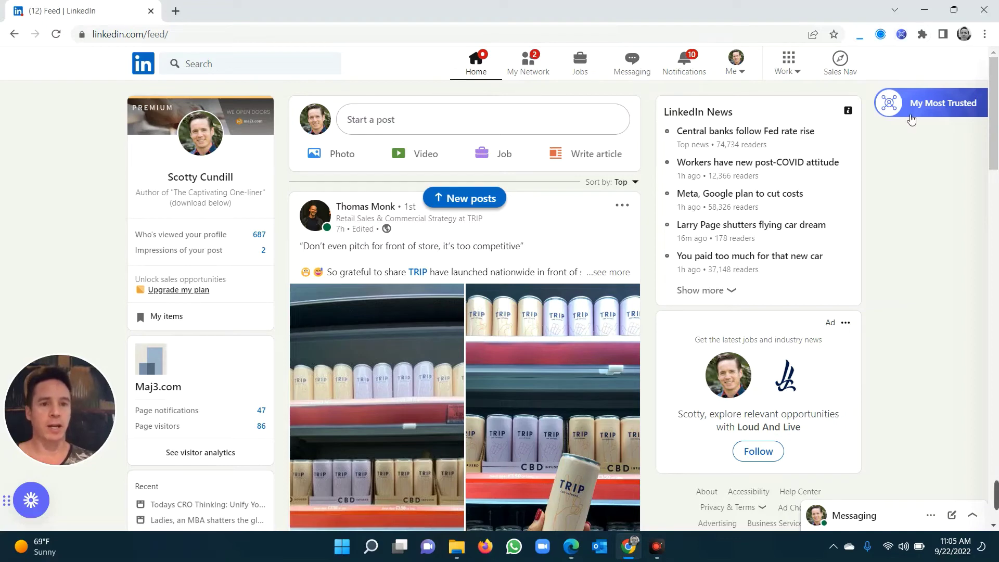
click(938, 110)
click(711, 102)
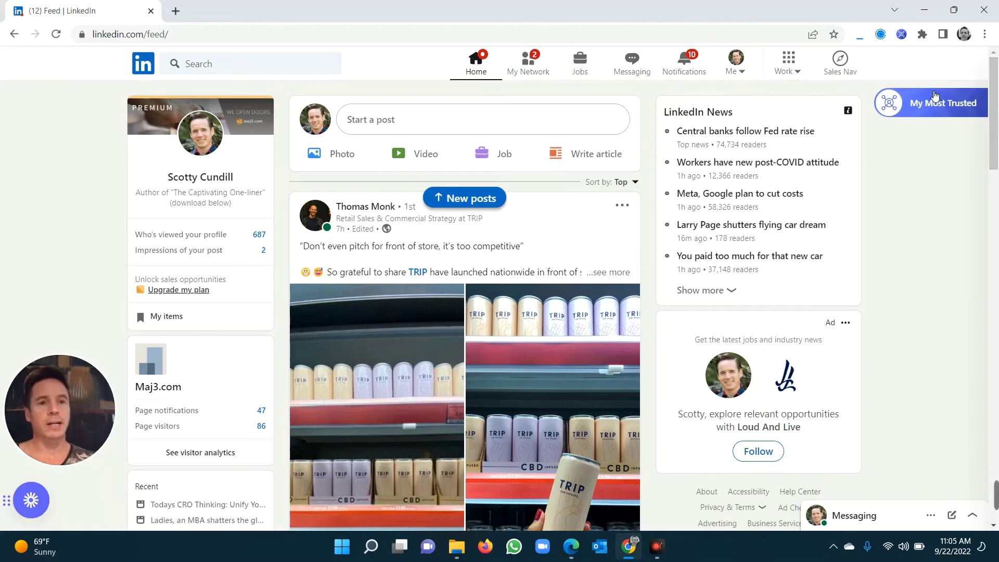
right_click(901, 34)
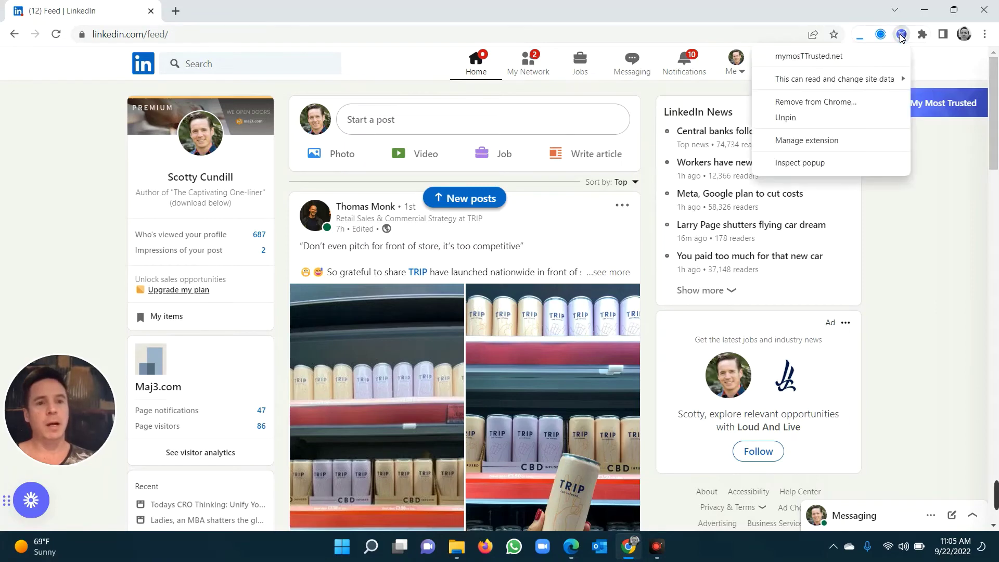
click(843, 102)
Confirm removing the extension, then load mymosttrusted.net in a new tab.
click(839, 133)
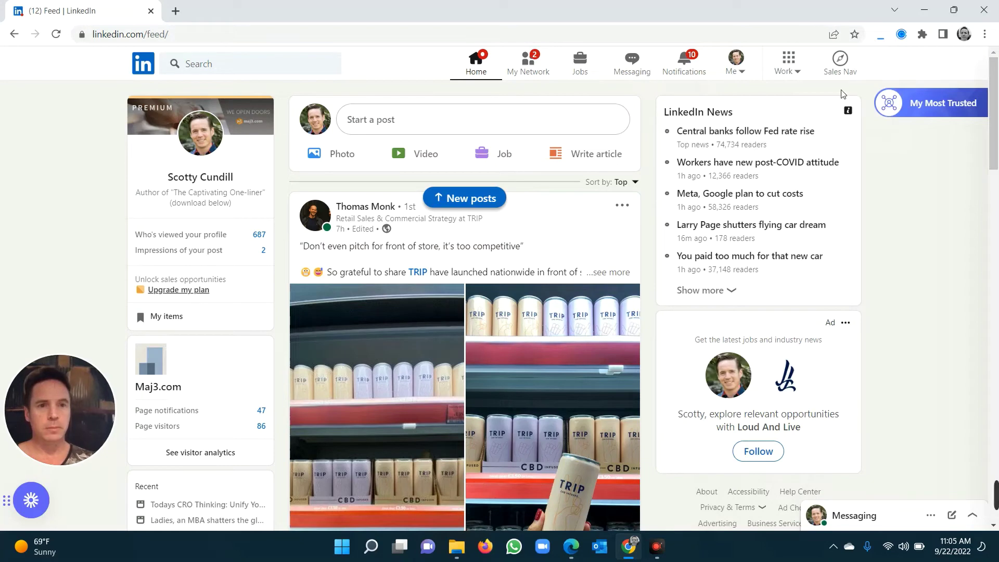
click(175, 11)
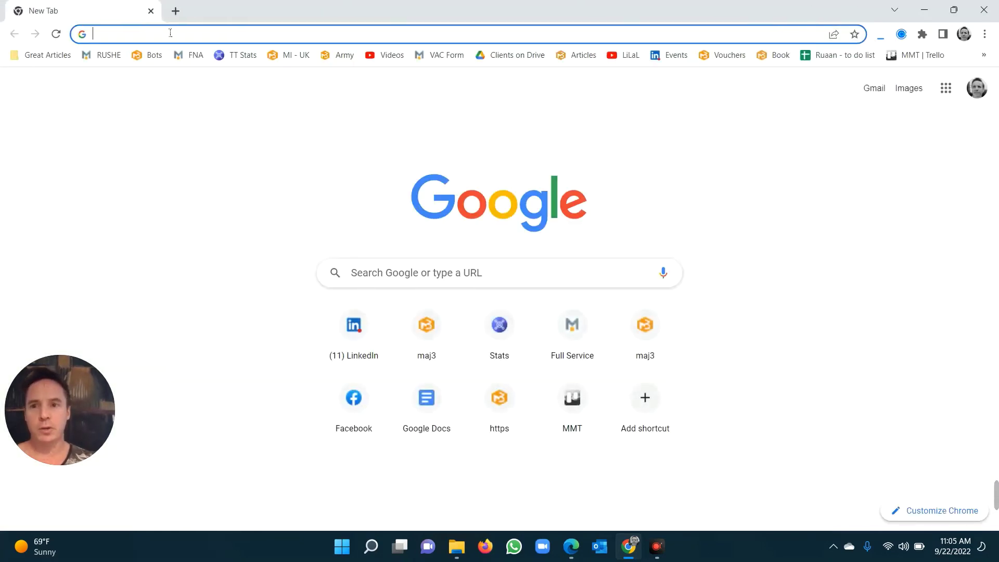
text(mymosttrusted.net)
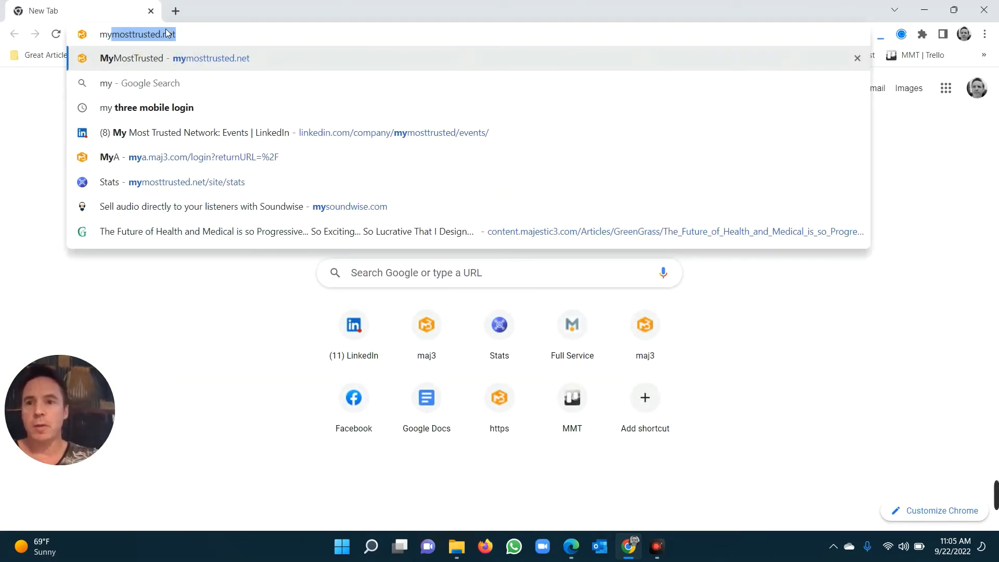
key(Right)
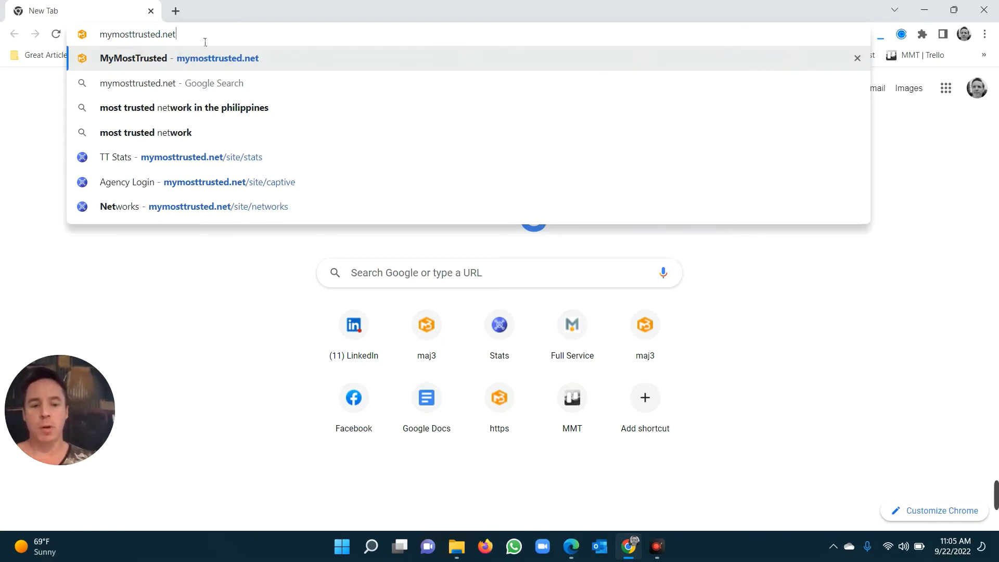
key(Return)
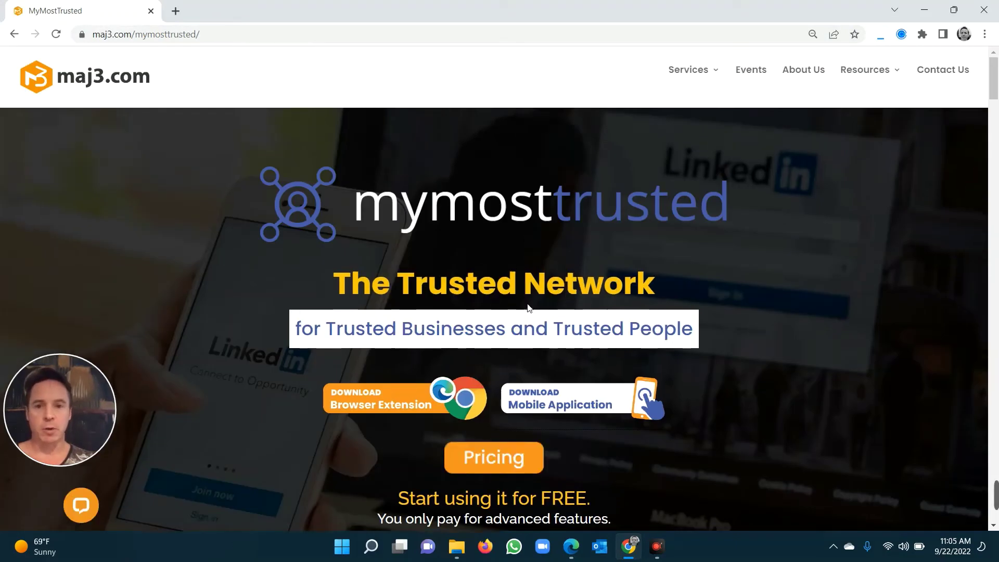
scroll(362, 337, down, 1)
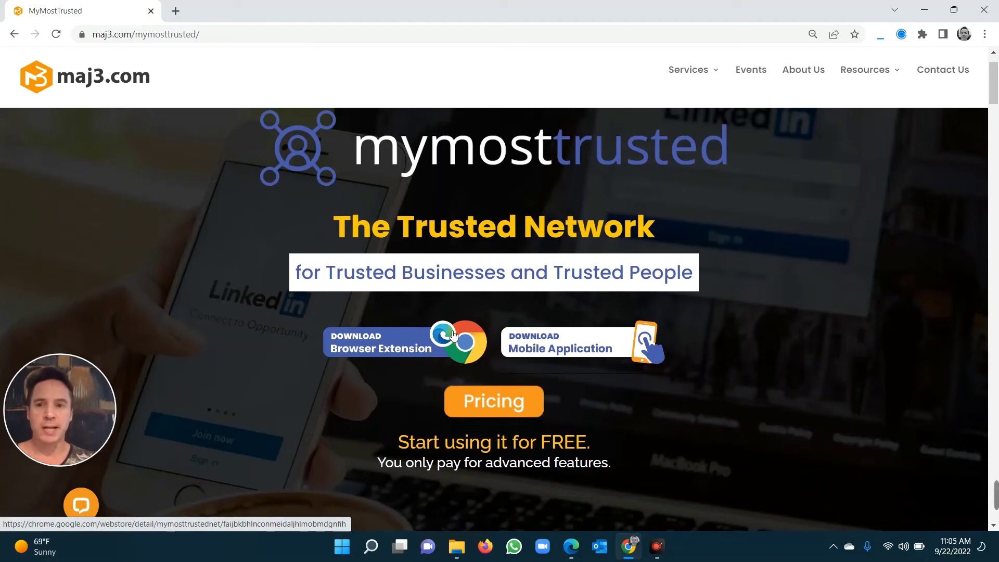
Add the mymosTTrusted.net extension to Chrome from its Web Store listing and dismiss the added notice.
click(423, 349)
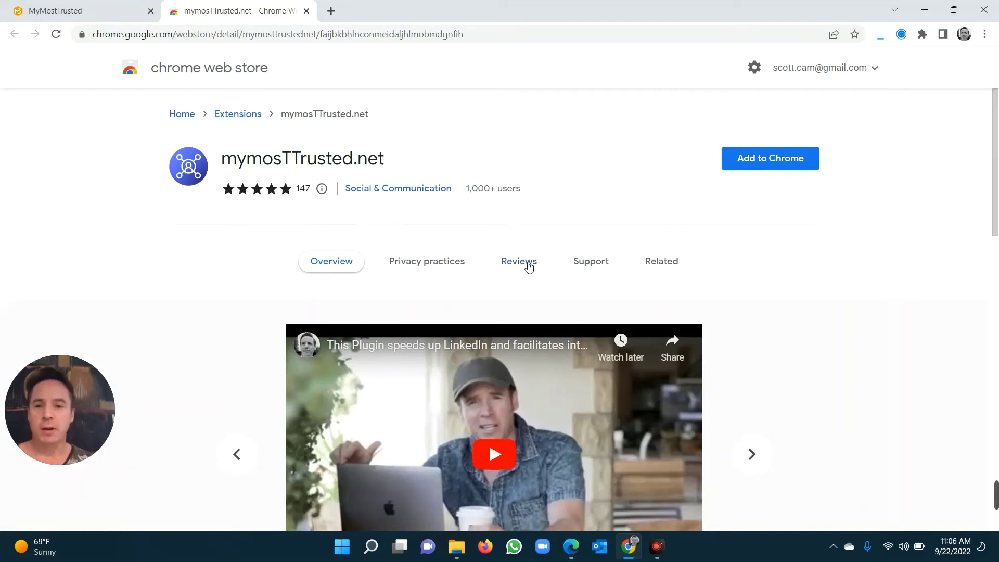
click(778, 161)
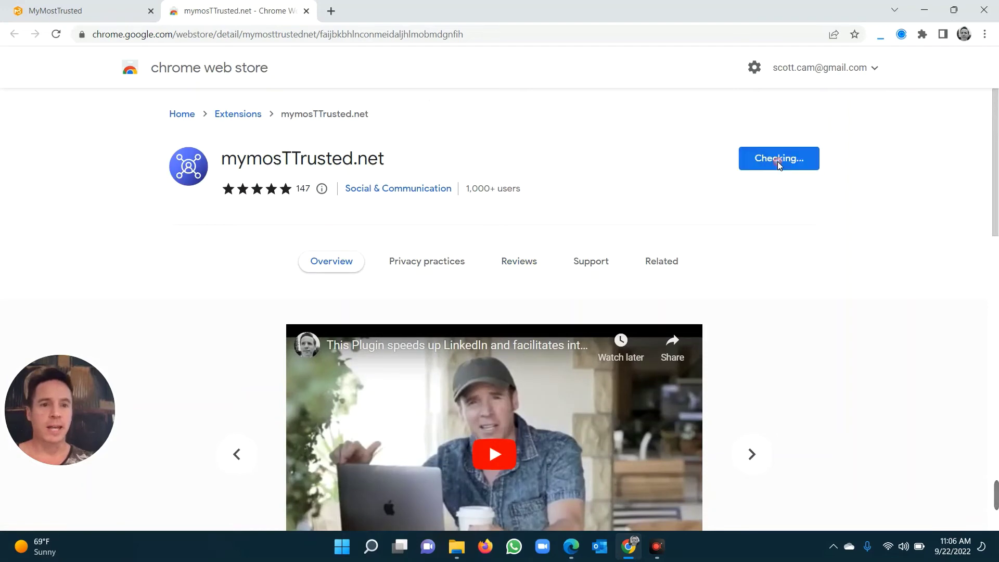
click(520, 201)
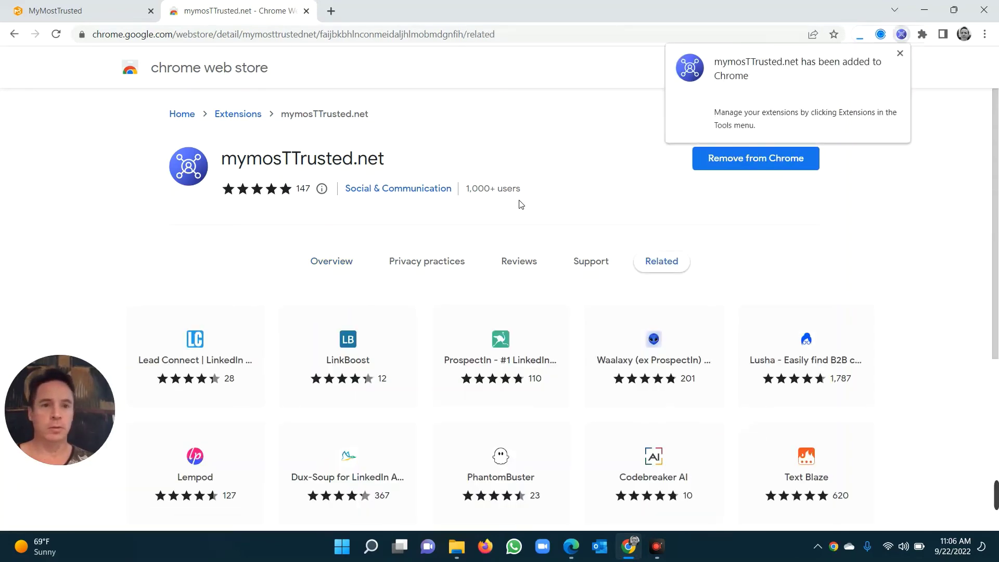
click(899, 53)
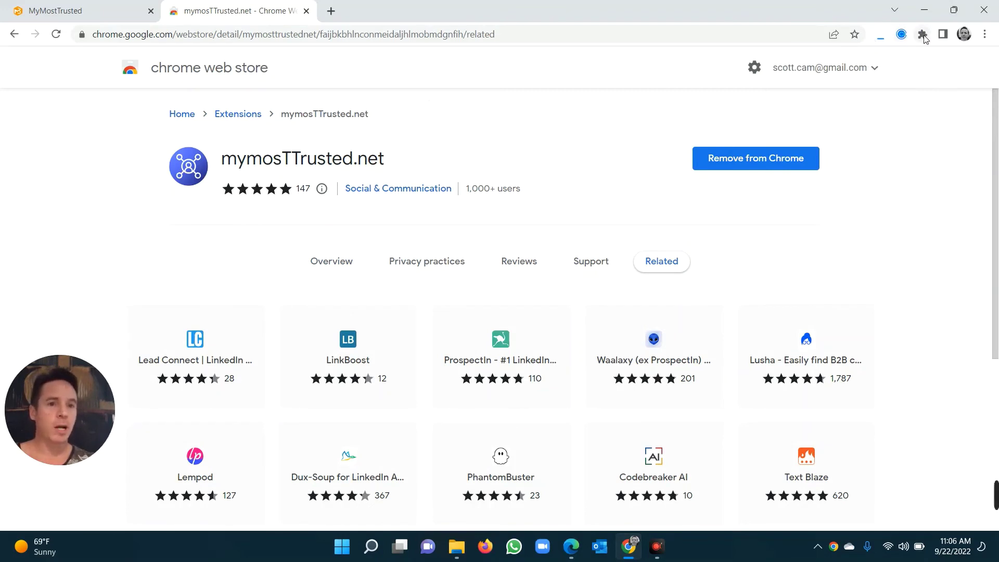
Pin mymosTTrusted.net to the Chrome toolbar from the Extensions menu.
click(923, 36)
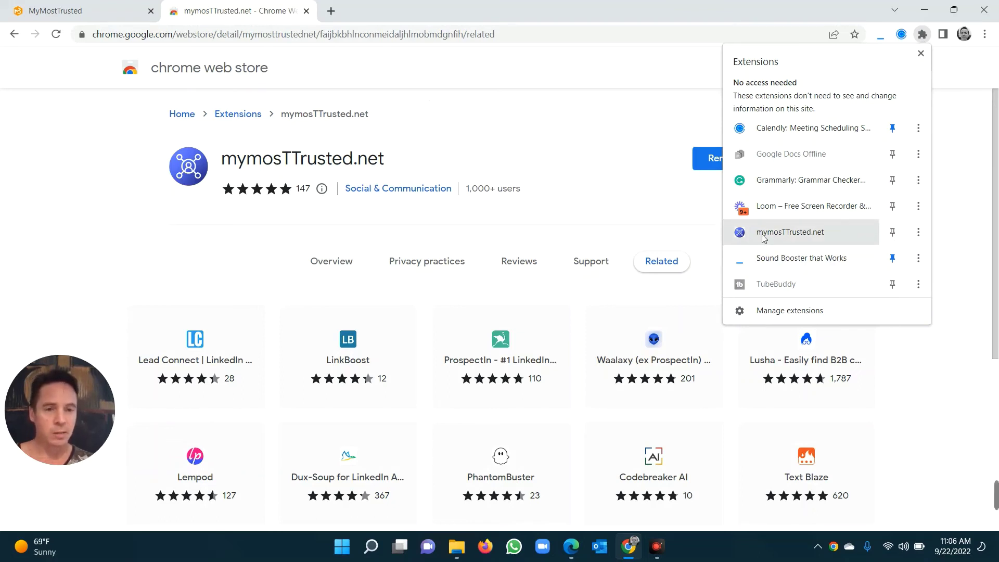
click(893, 234)
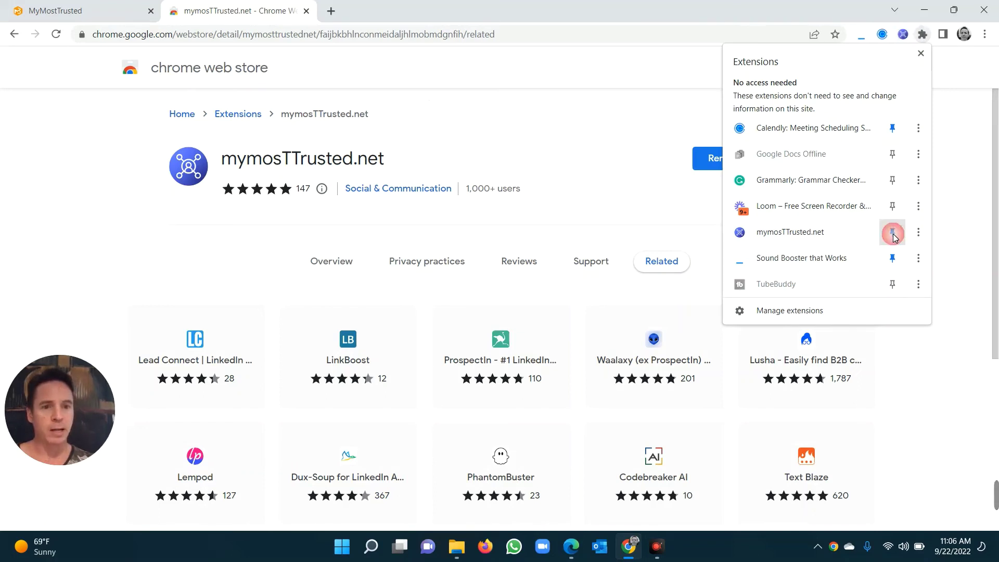
Open your LinkedIn profile from the pinned extension and confirm 'Yes, this is me'.
click(613, 99)
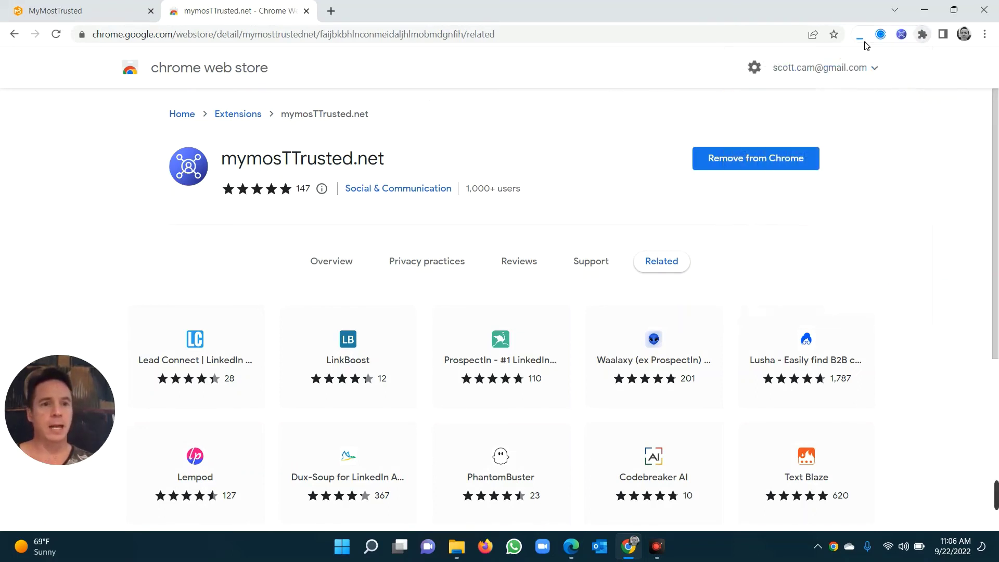
click(901, 37)
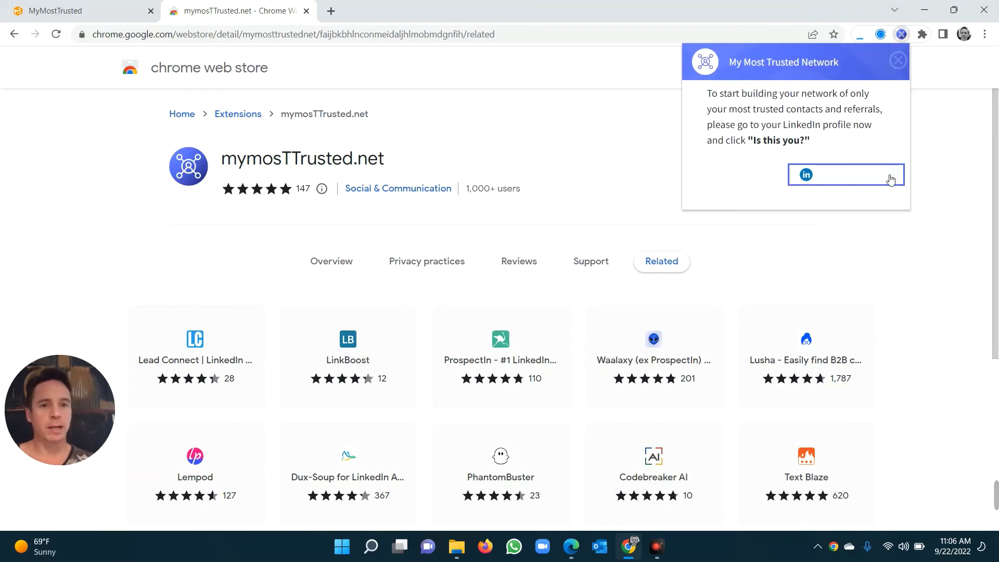
click(862, 177)
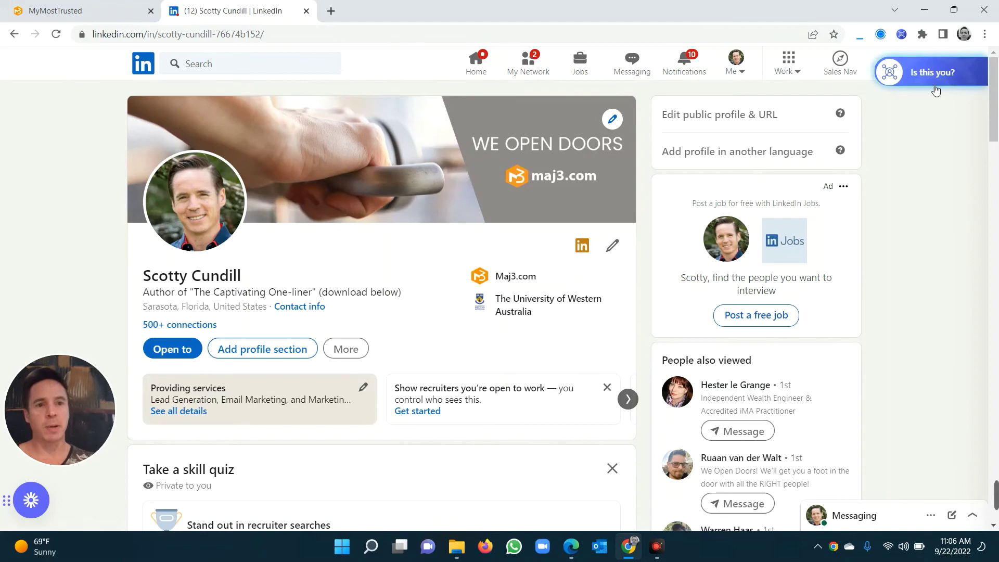
click(931, 73)
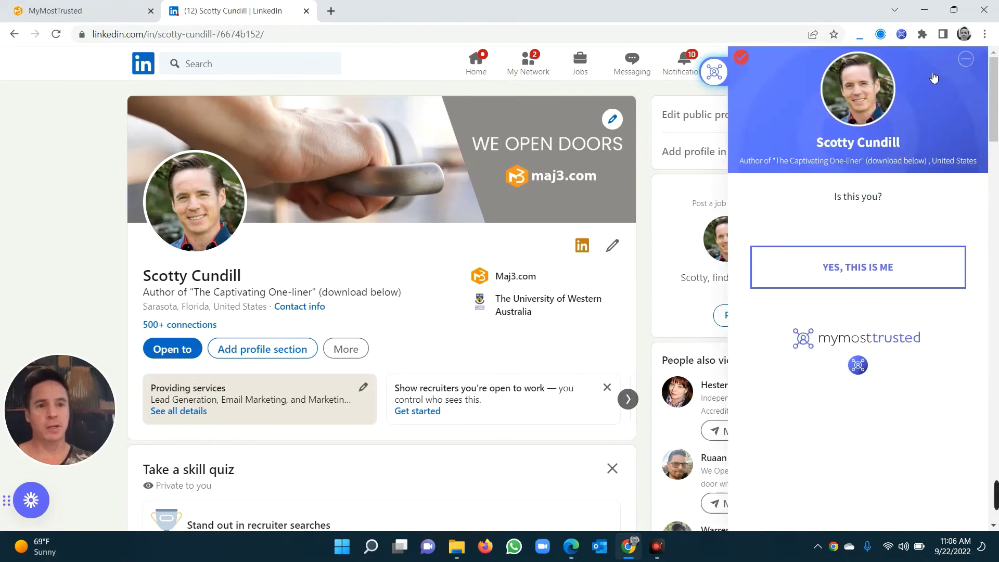
click(854, 276)
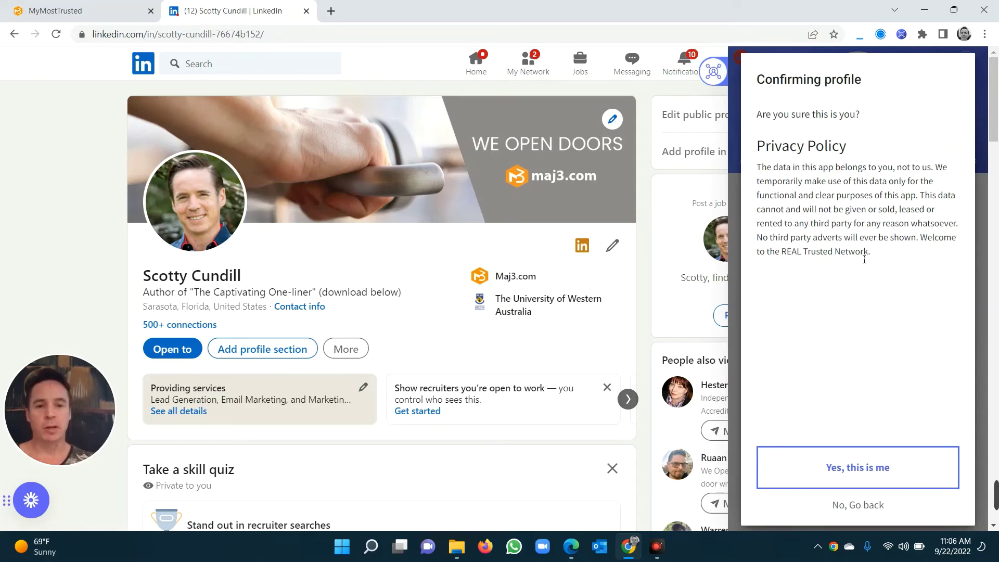
click(873, 467)
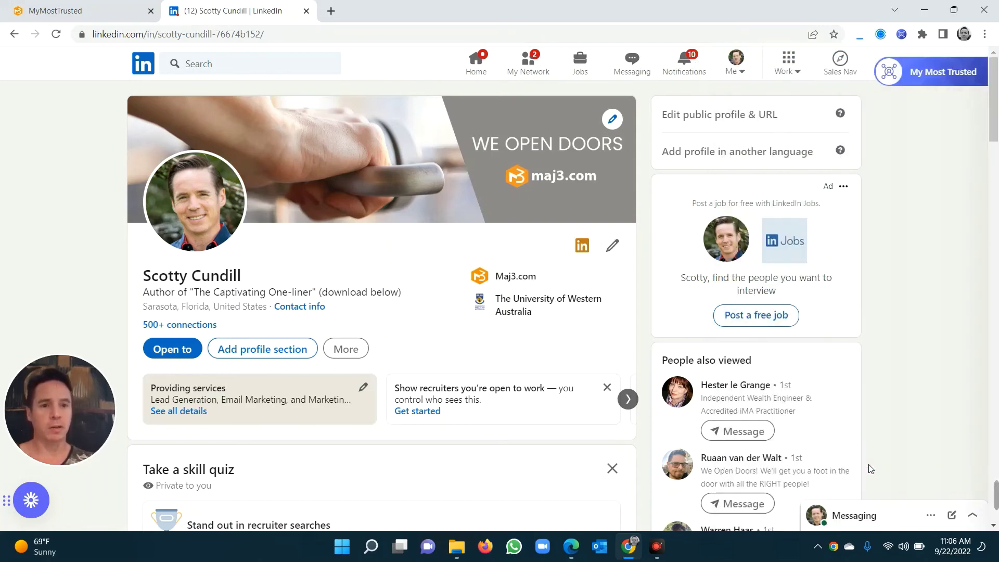
Dismiss the announcements, expand Add to Trusted Connections, and open LinkedIn's 11,088-connection list.
click(891, 71)
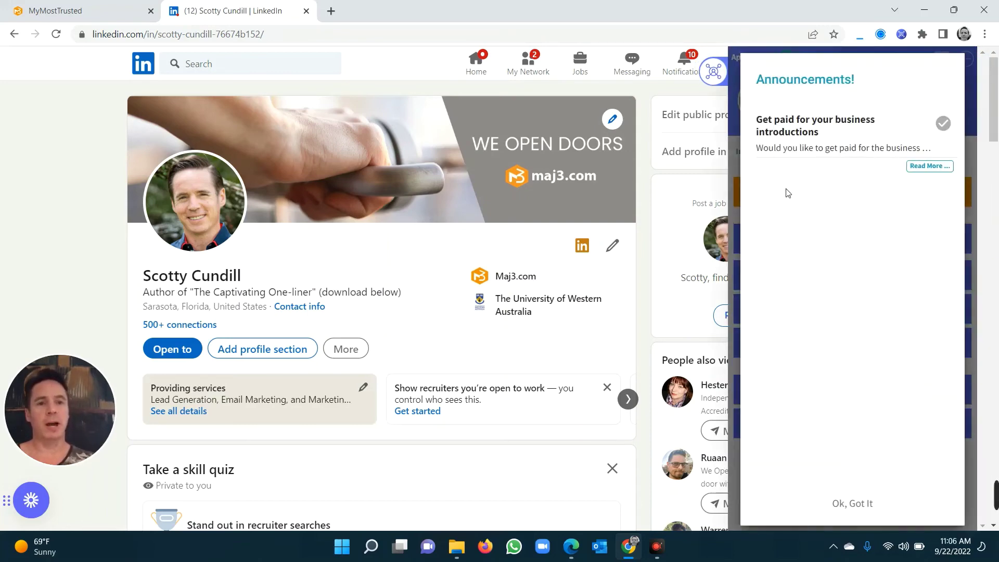
click(857, 505)
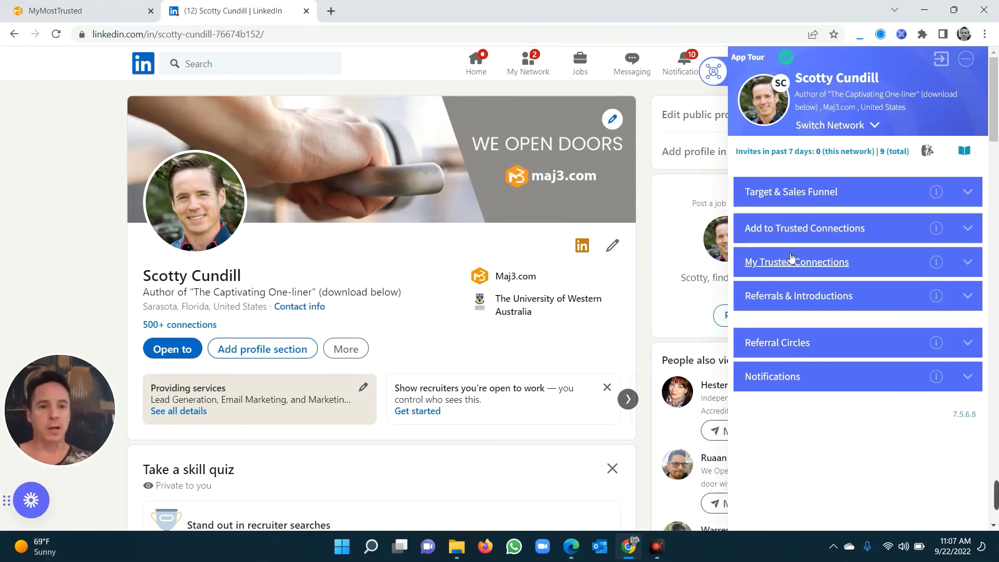
click(796, 236)
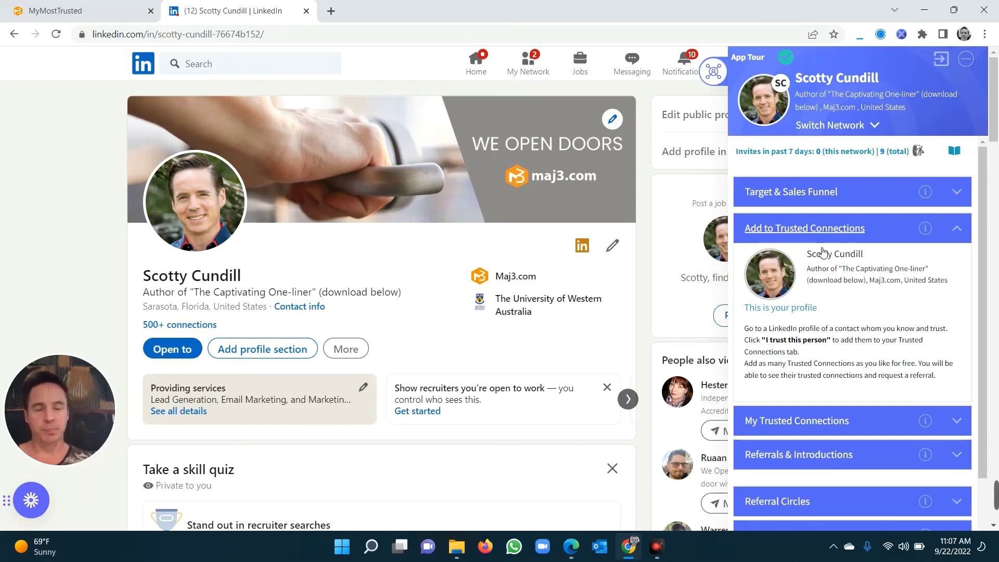
click(529, 69)
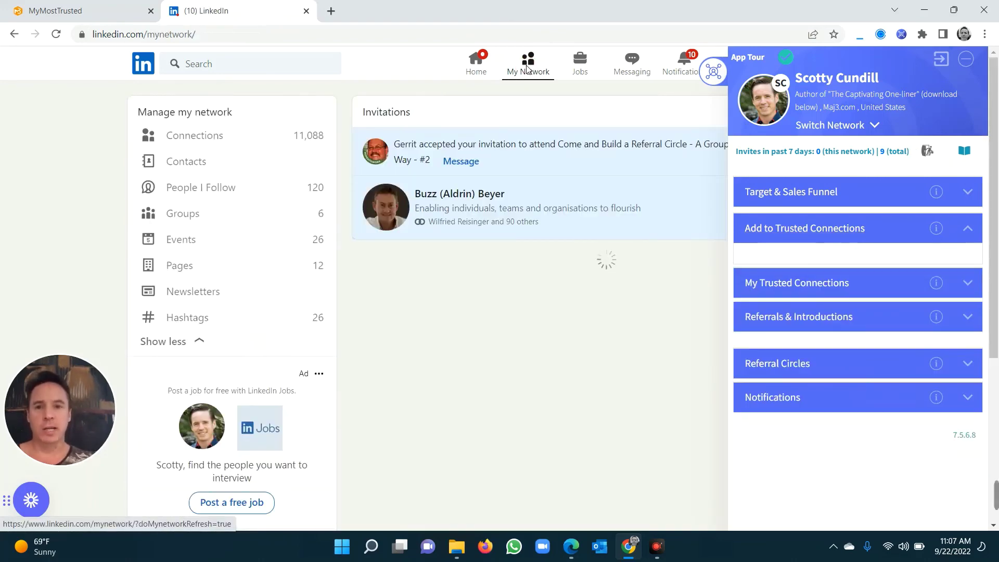
click(220, 137)
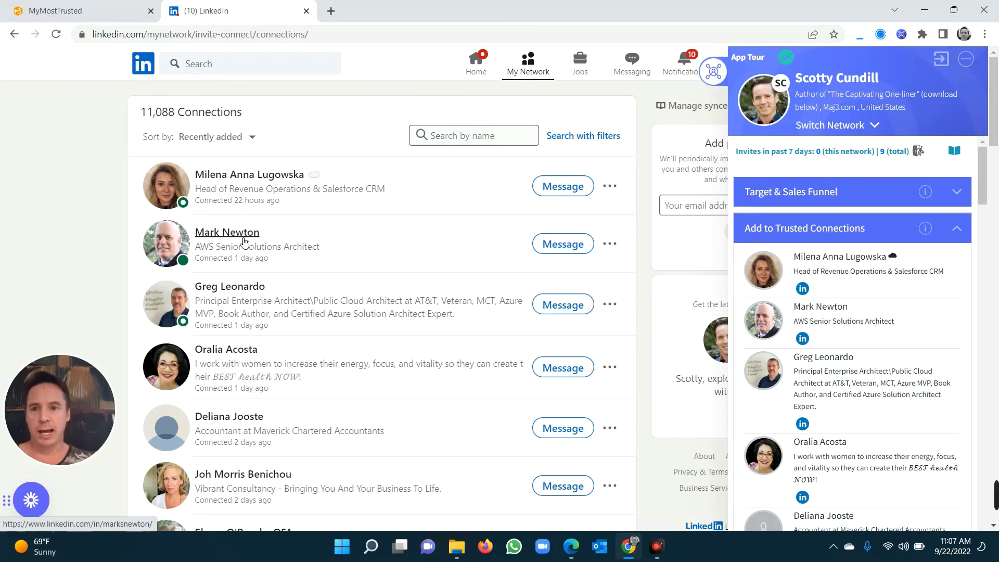
Mark the fourth listed connection as trusted and expand My Trusted Connections.
click(203, 360)
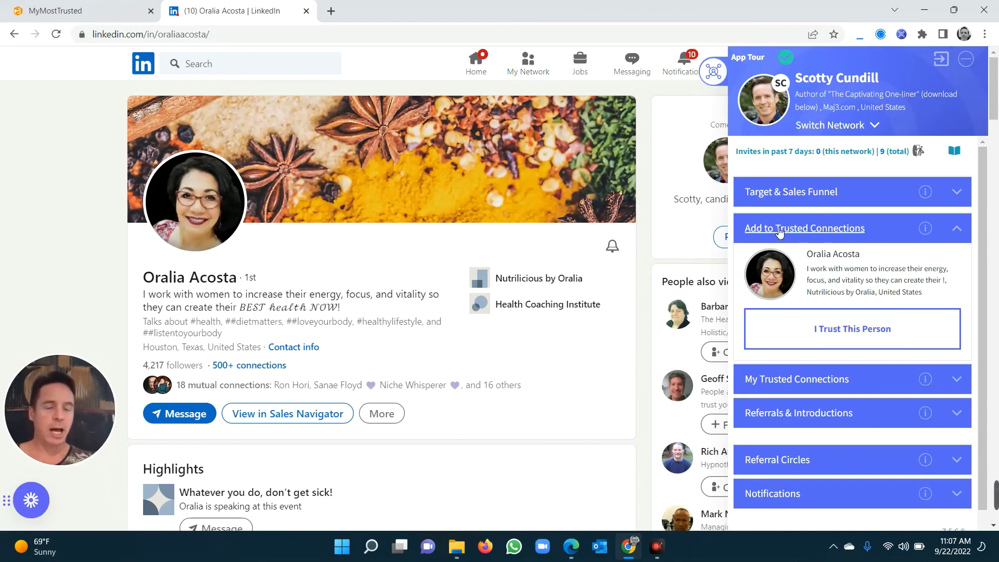
click(874, 333)
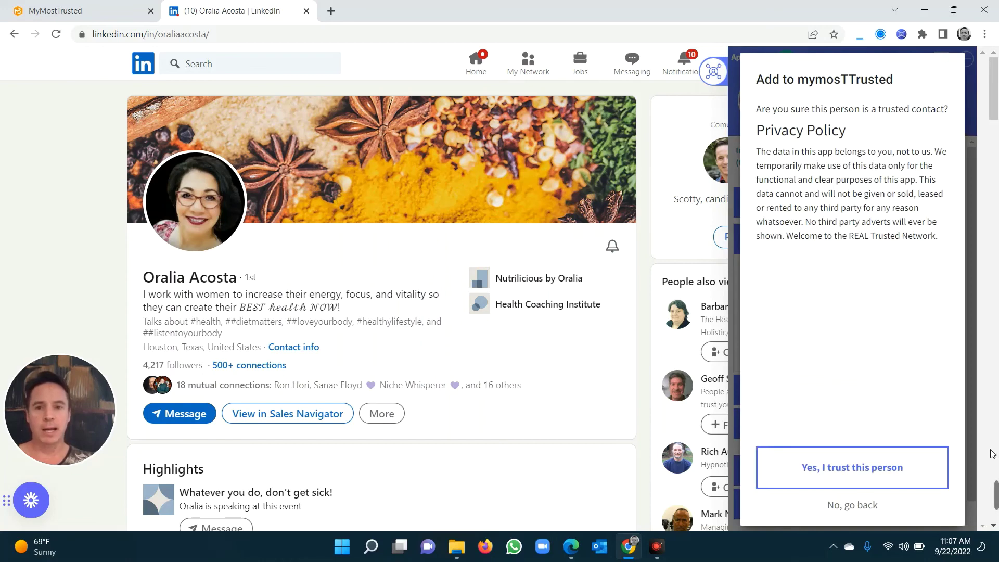
click(857, 487)
click(796, 381)
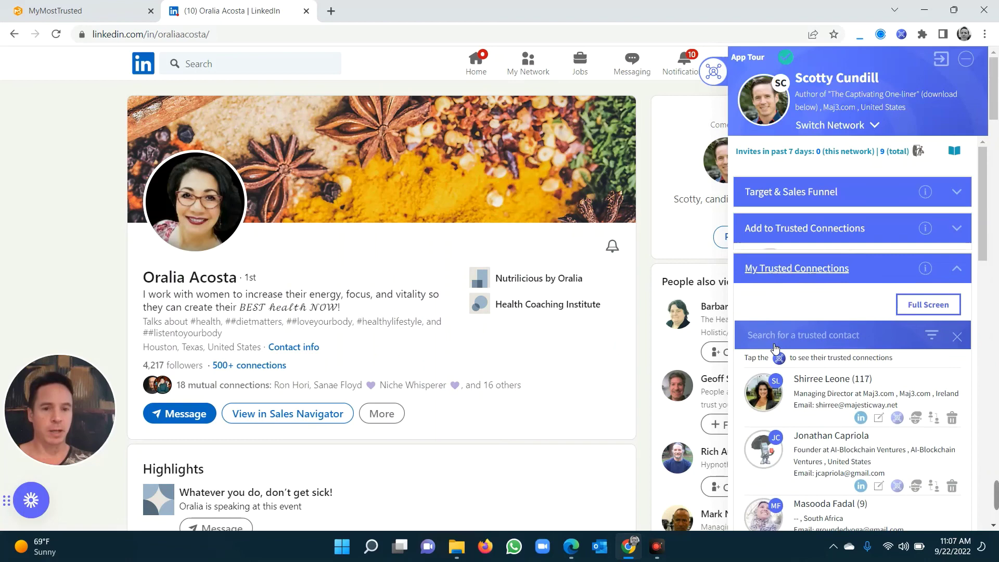
scroll(825, 359, down, 3)
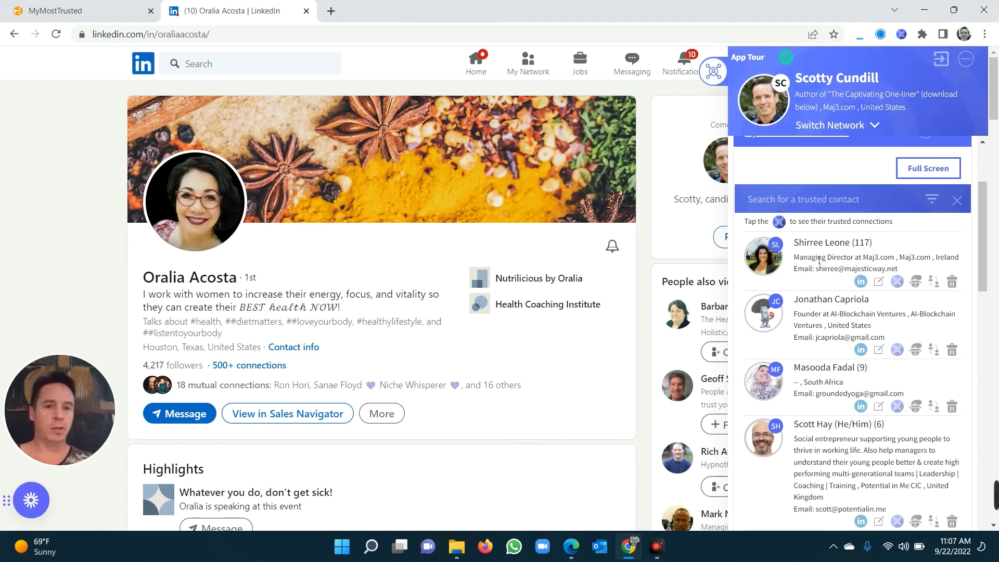
Collapse My Trusted Connections and search LinkedIn for 'my most trusted', picking the My Most Trusted Network suggestion.
scroll(864, 309, up, 3)
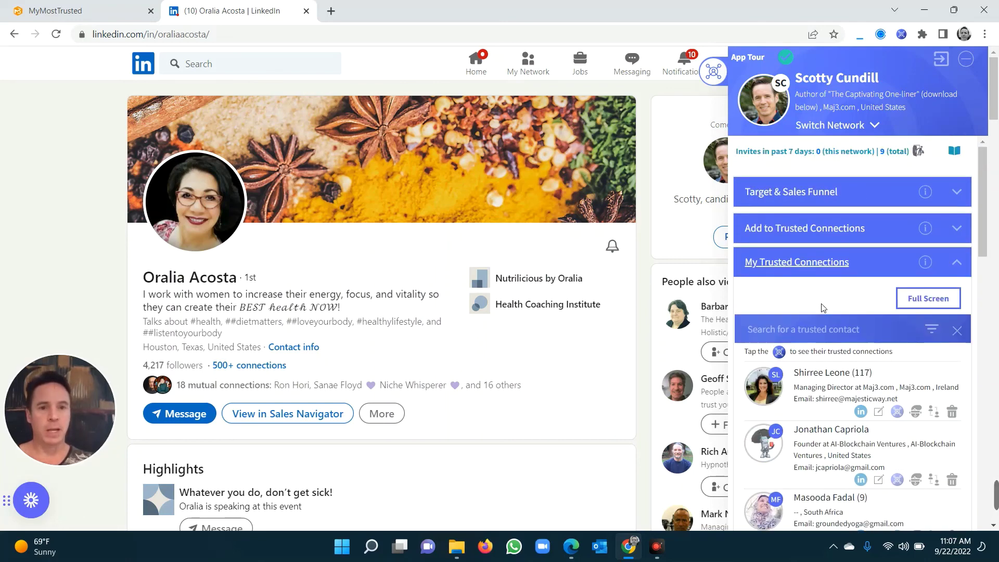
click(803, 267)
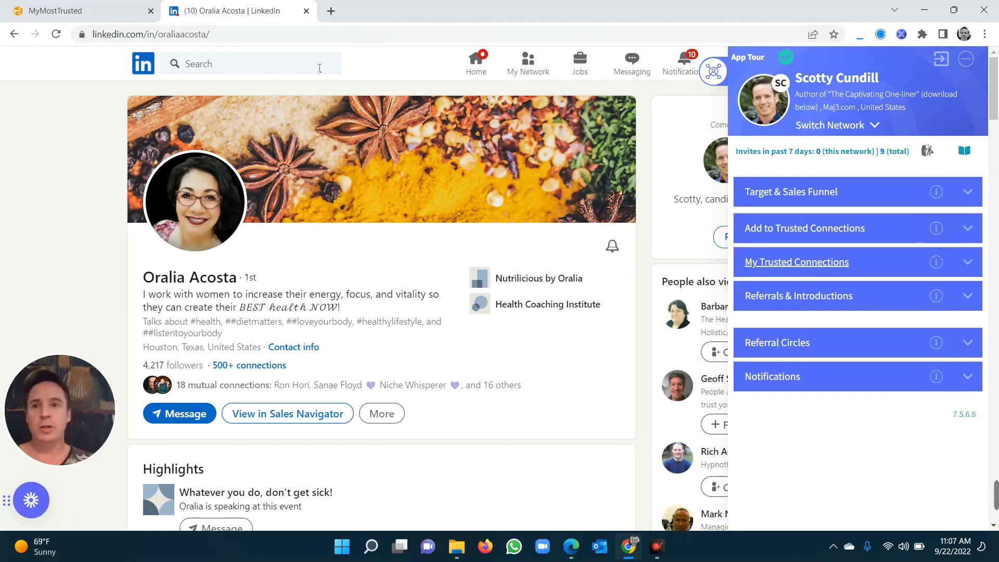
click(298, 71)
text(my most trusted)
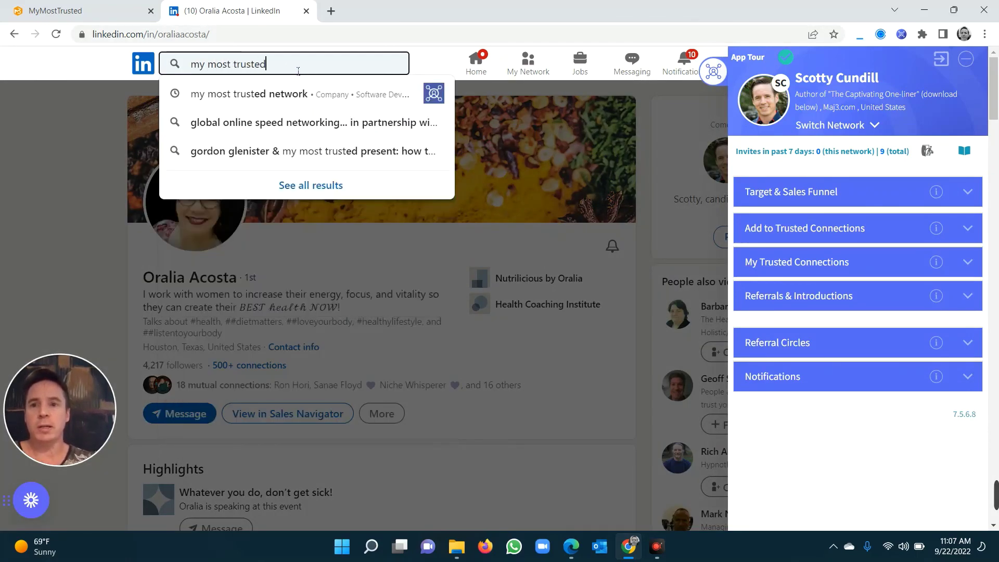
click(312, 93)
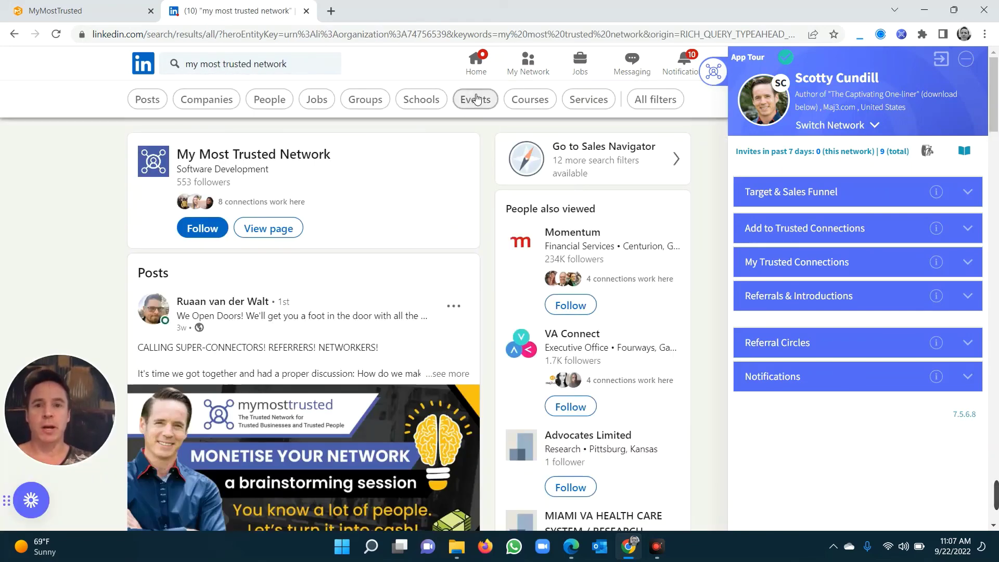
Browse the results headed by the My Most Trusted Network company page with 553 followers.
scroll(416, 245, down, 3)
scroll(381, 291, down, 6)
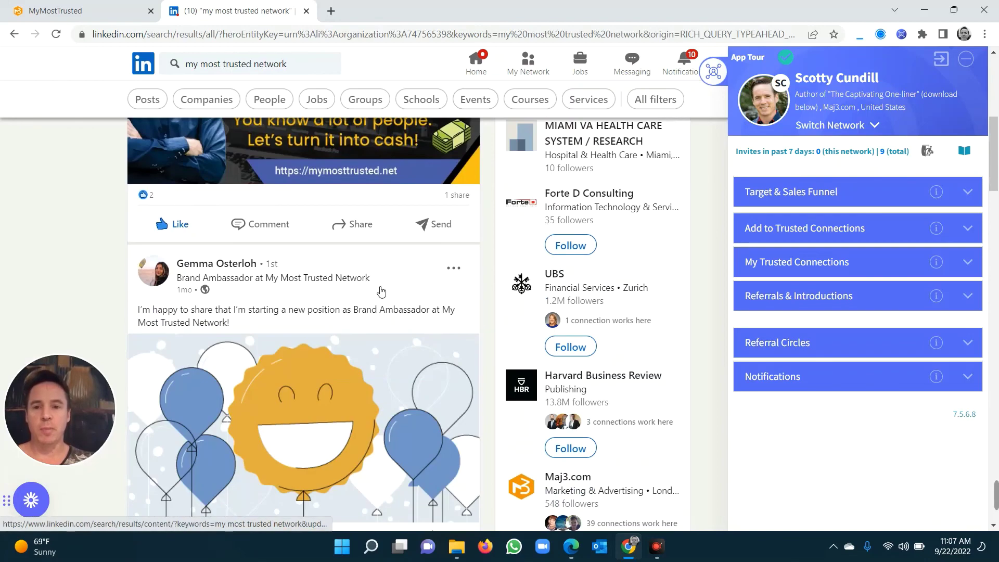
scroll(380, 290, up, 10)
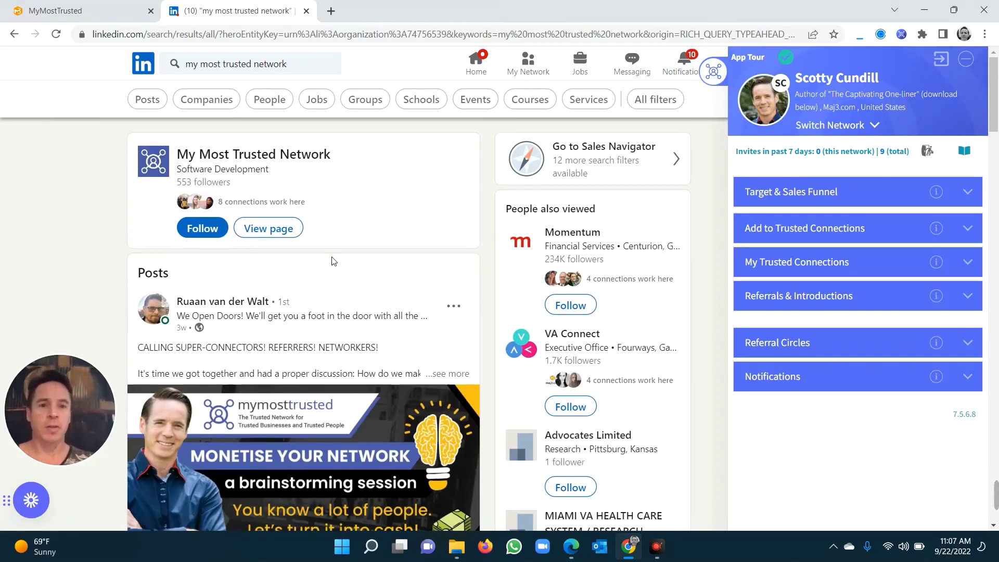
mouse_move(90, 415)
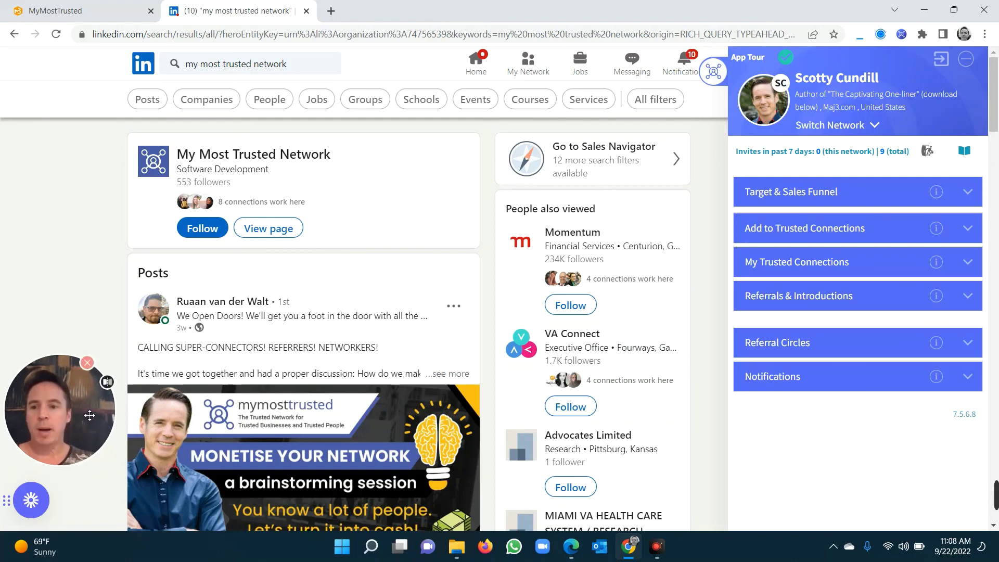
drag(72, 402, 458, 158)
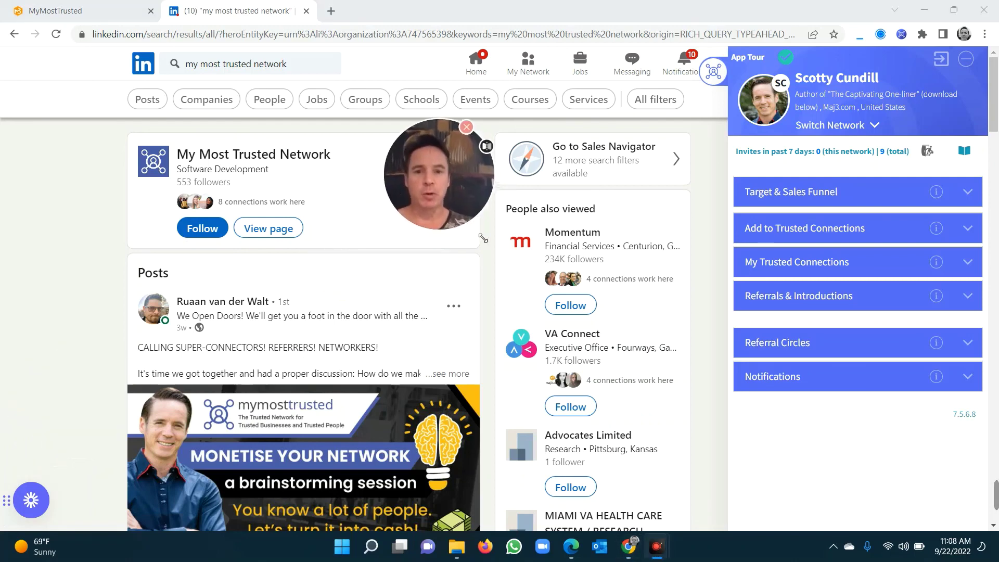
drag(485, 207, 620, 383)
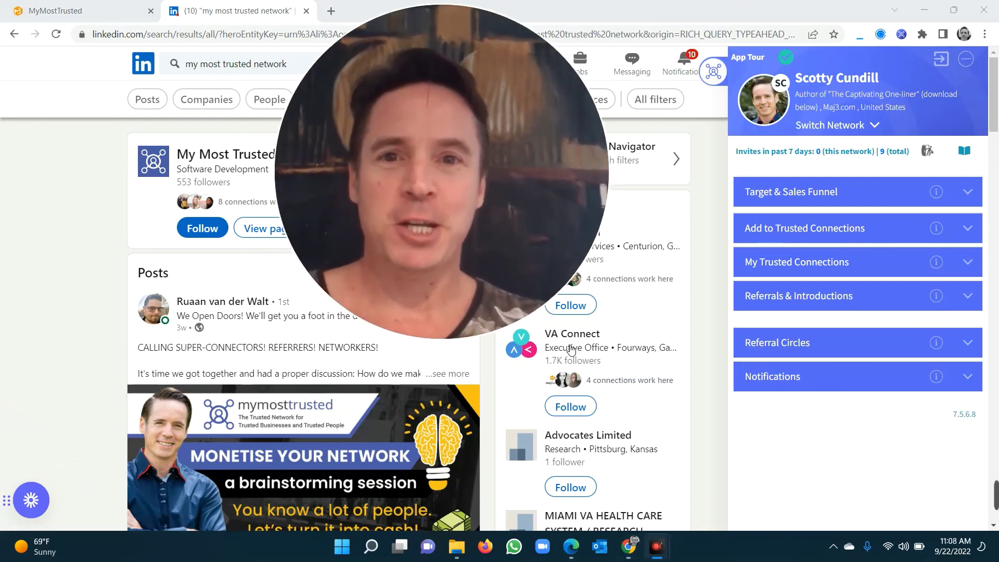